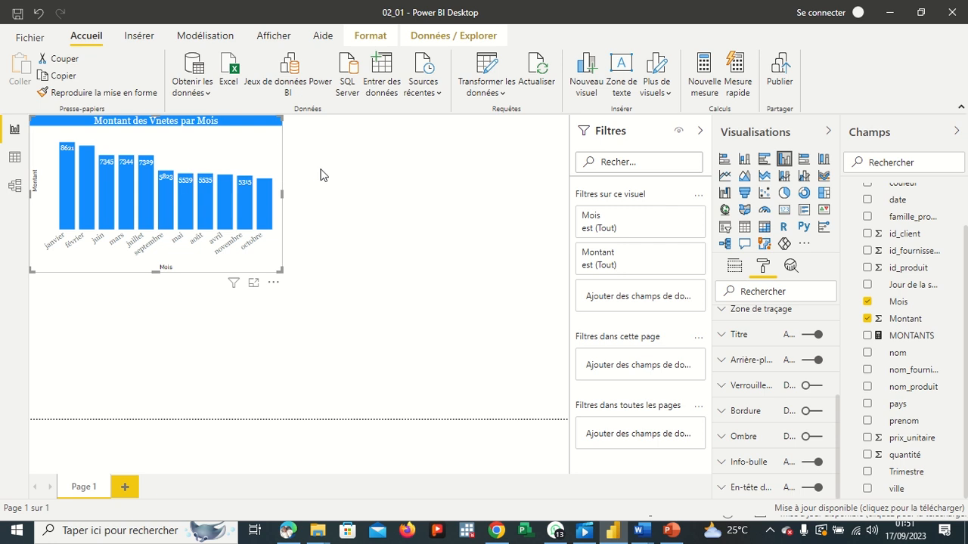
# - Add an empty pie chart to the page and place it, narrowed, to the right of the monthly column chart
pyautogui.click(403, 193)
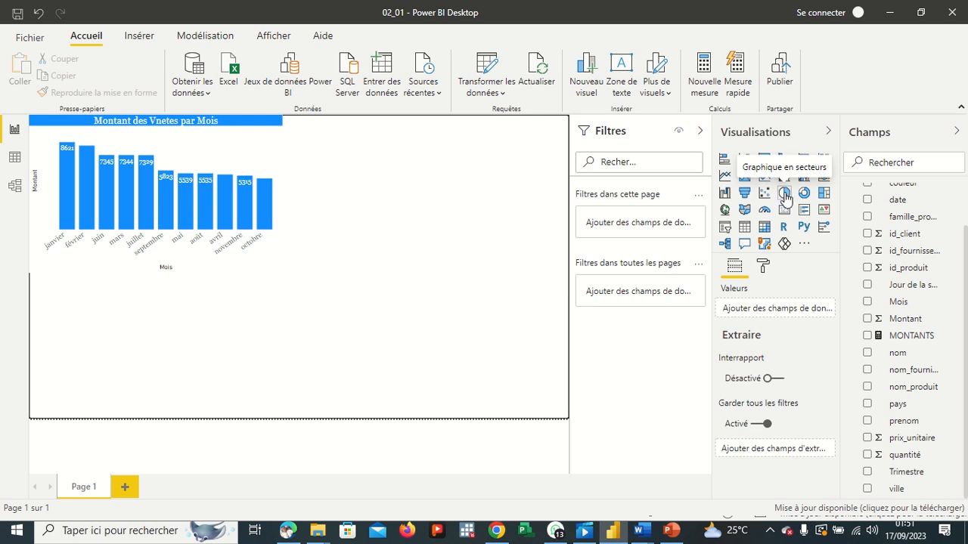
pyautogui.click(784, 195)
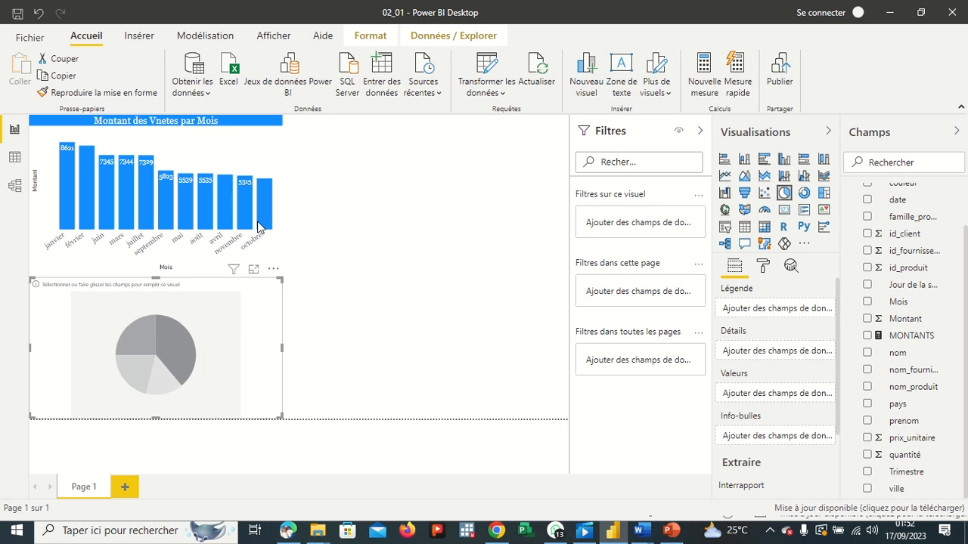
pyautogui.click(225, 207)
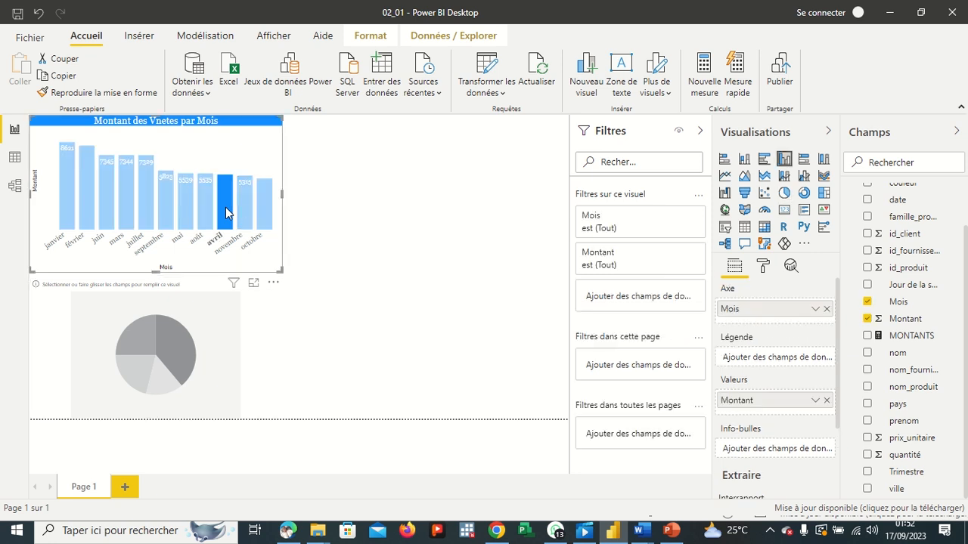
pyautogui.click(242, 148)
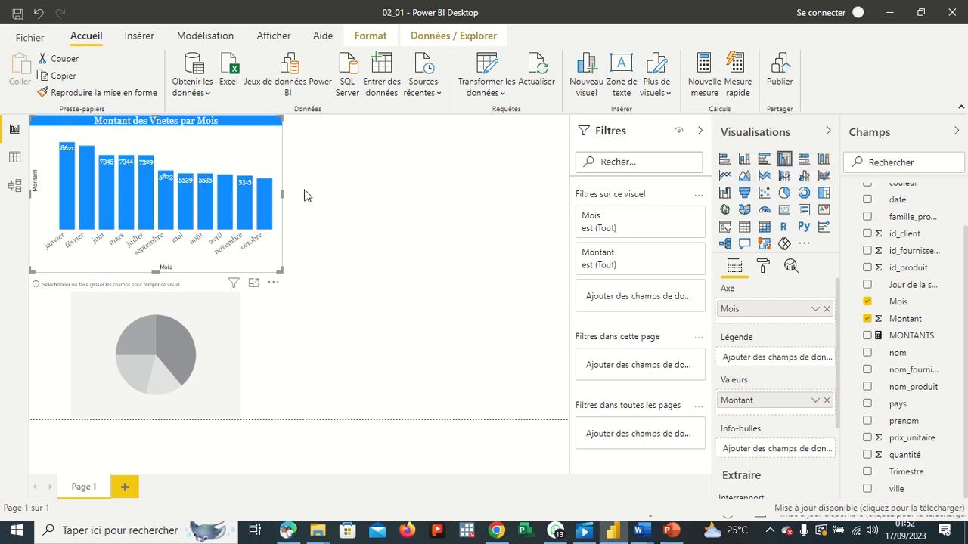
pyautogui.click(518, 208)
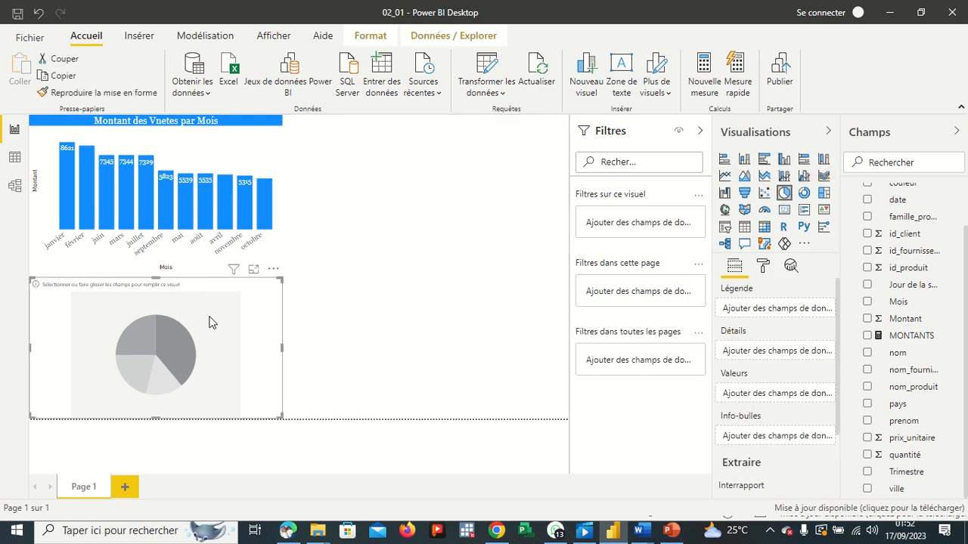
pyautogui.moveTo(211, 322); pyautogui.dragTo(479, 161)
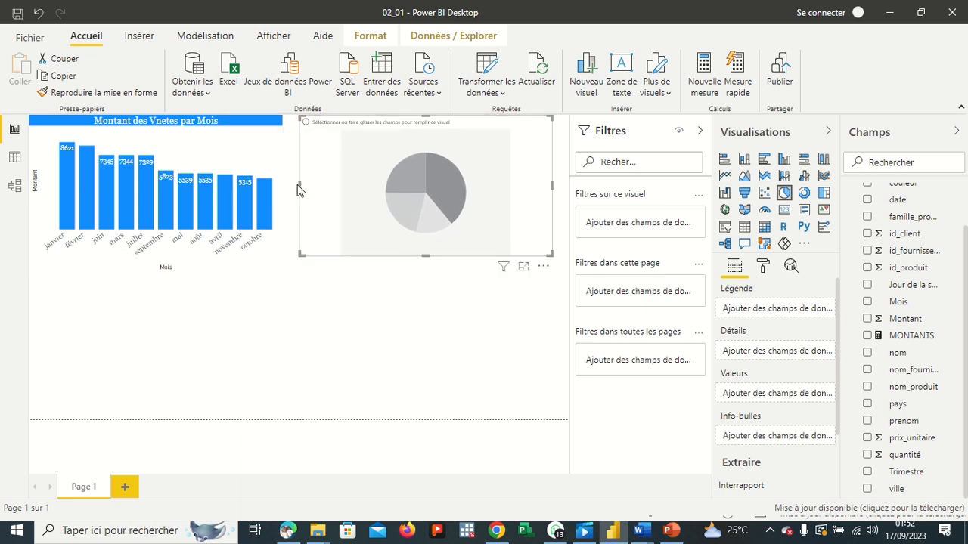
pyautogui.moveTo(301, 188); pyautogui.dragTo(360, 195)
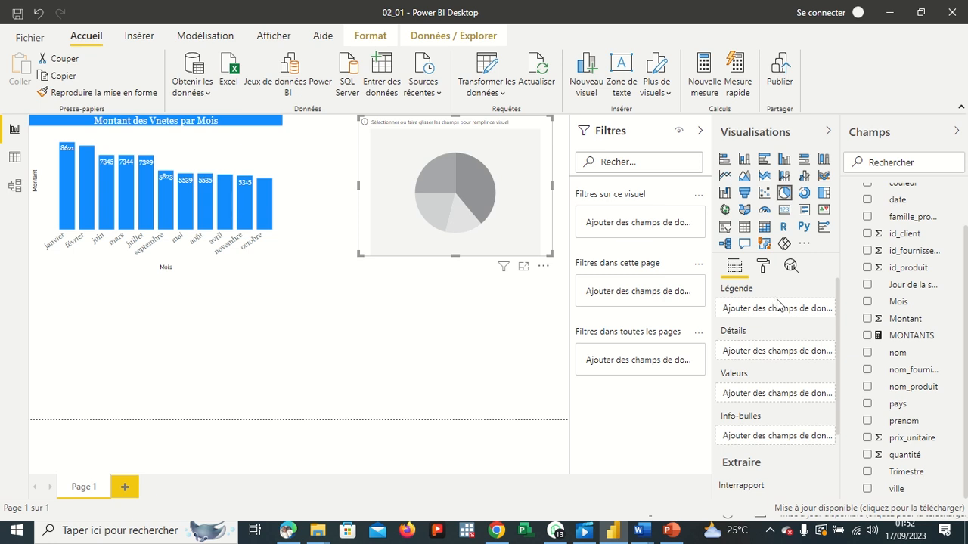
# - Assign the pie chart's fields: Trimestre as legend, Montant as values and quantité as tooltips (Info-bulles)
pyautogui.moveTo(920, 474); pyautogui.dragTo(782, 310)
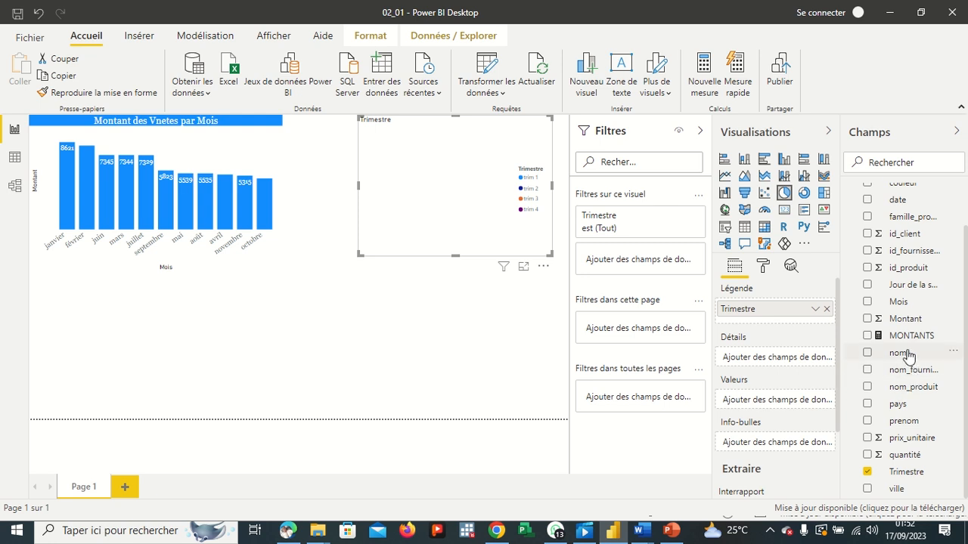
pyautogui.moveTo(906, 319); pyautogui.dragTo(770, 404)
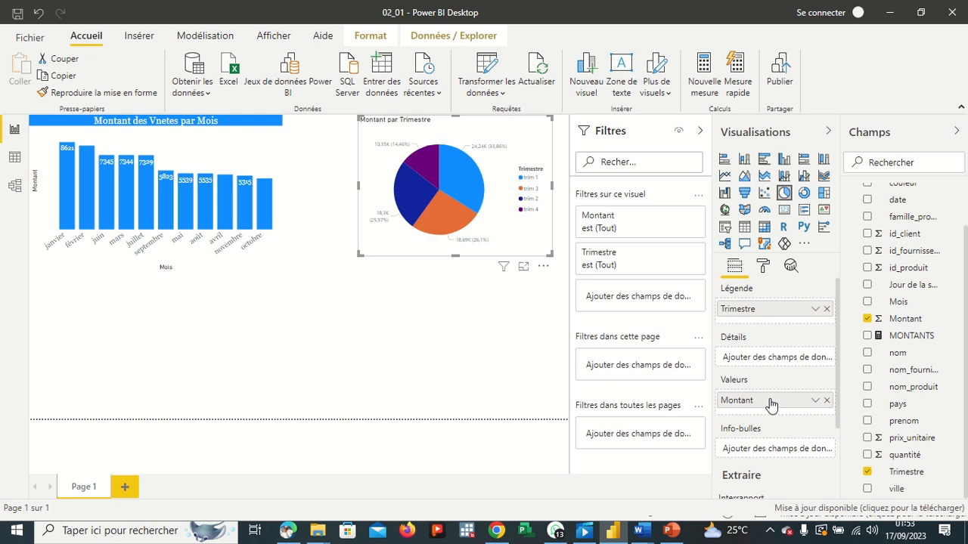
pyautogui.moveTo(444, 236)
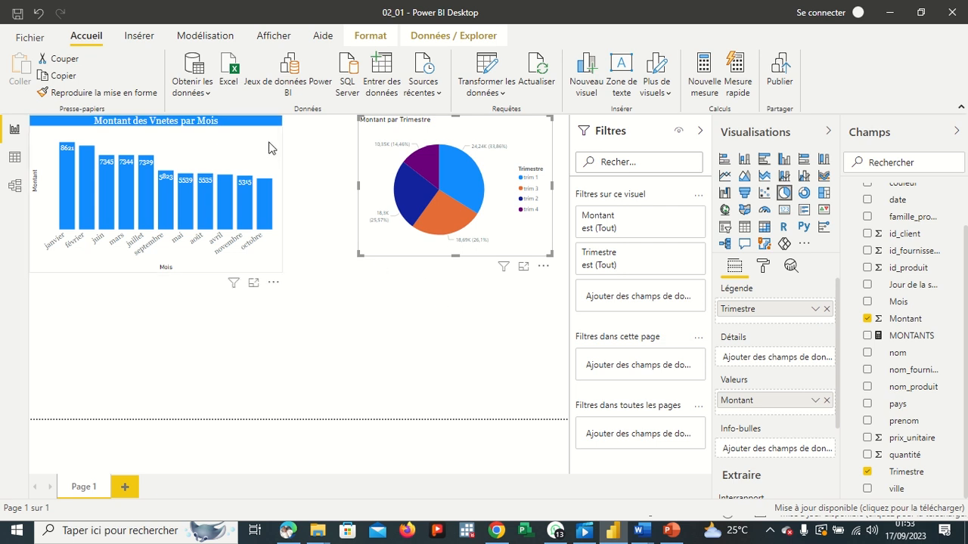
pyautogui.moveTo(412, 189)
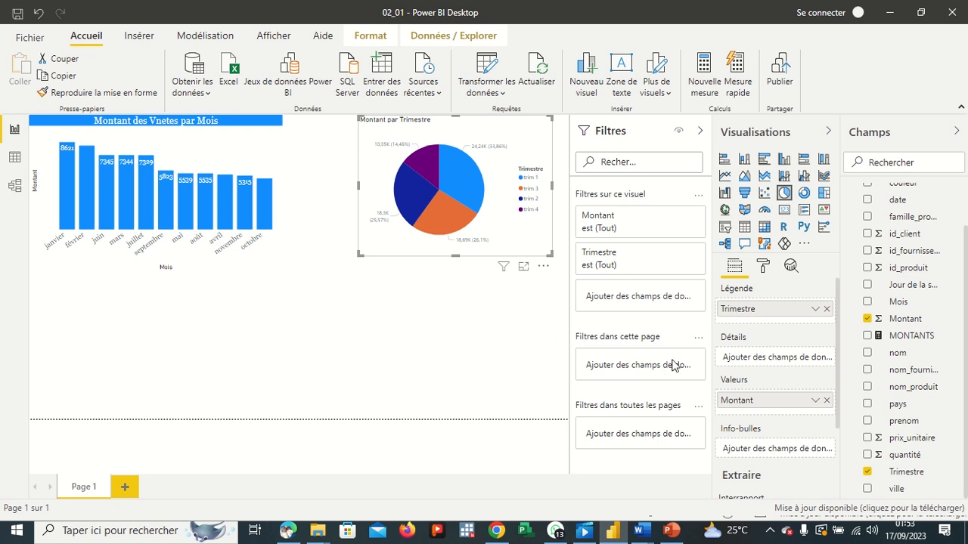
pyautogui.moveTo(914, 463); pyautogui.dragTo(753, 454)
pyautogui.moveTo(889, 462); pyautogui.dragTo(794, 453)
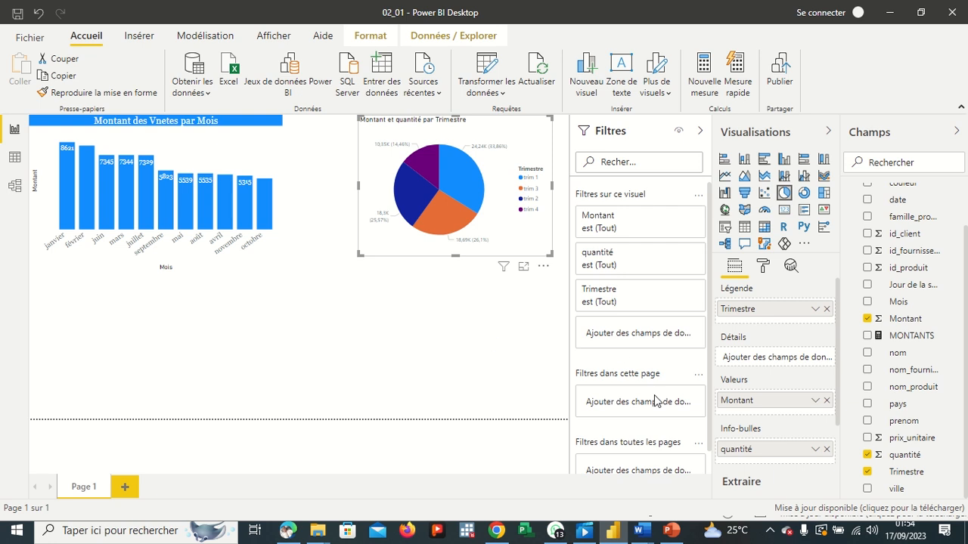
# - Examine how the trim 2 and trim 3 pie slices cross-highlight the column chart, and clear the highlighting
pyautogui.click(421, 199)
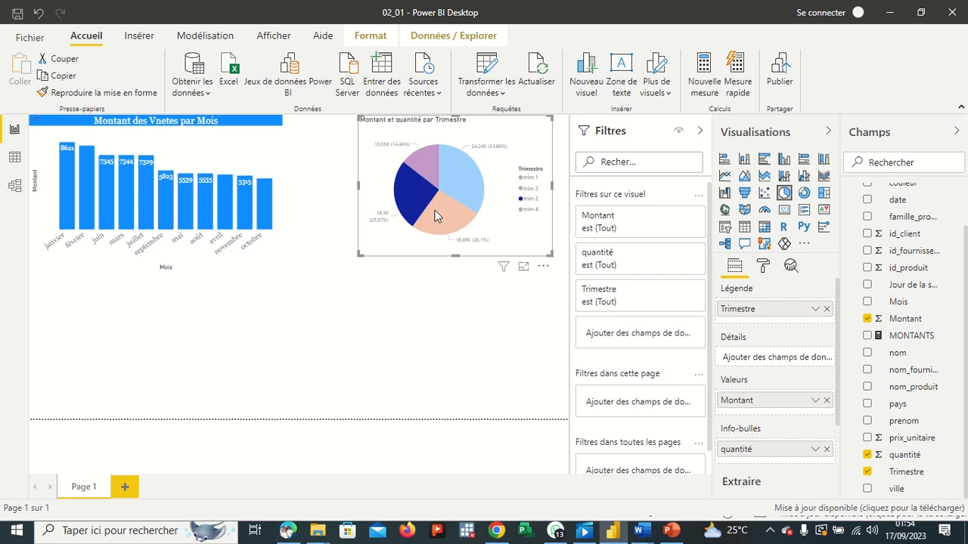
pyautogui.click(434, 209)
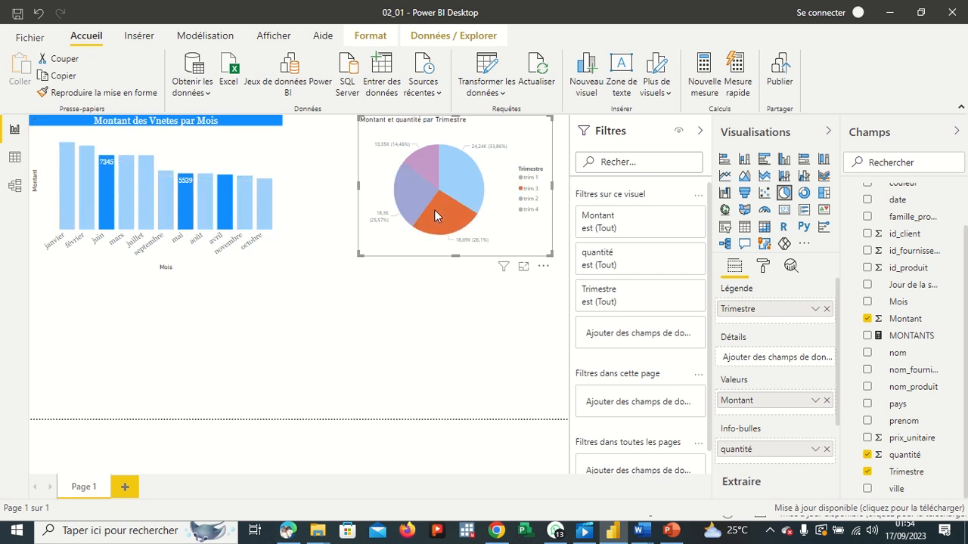
pyautogui.click(434, 278)
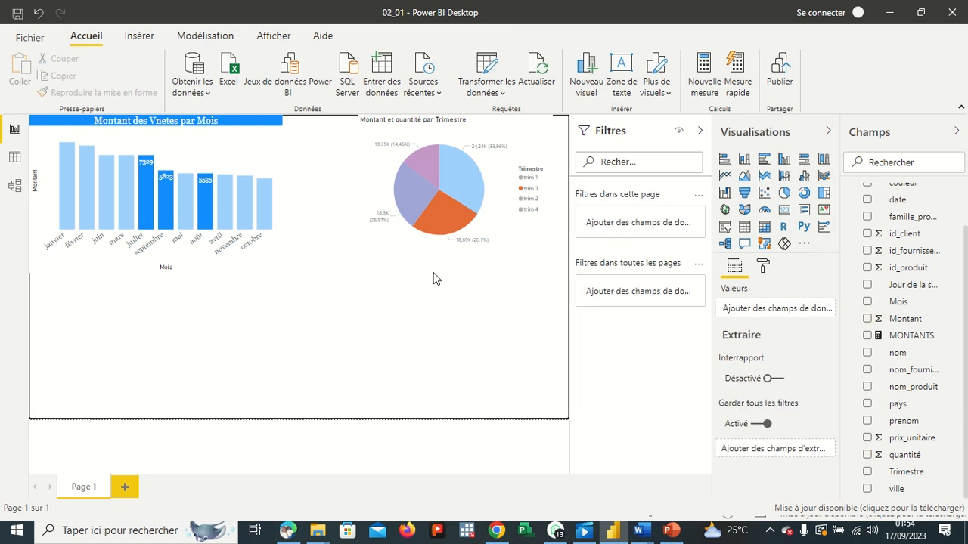
pyautogui.click(766, 272)
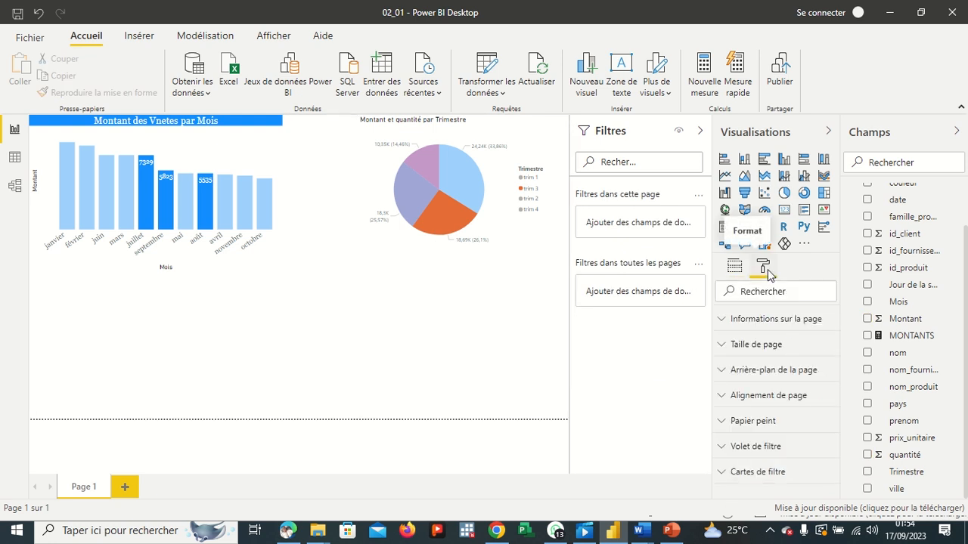
pyautogui.click(734, 267)
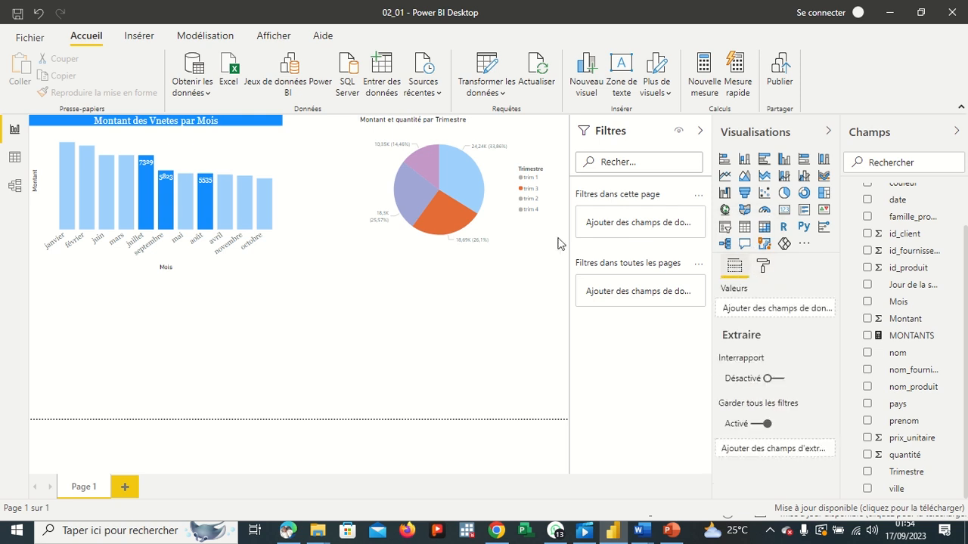
pyautogui.click(550, 239)
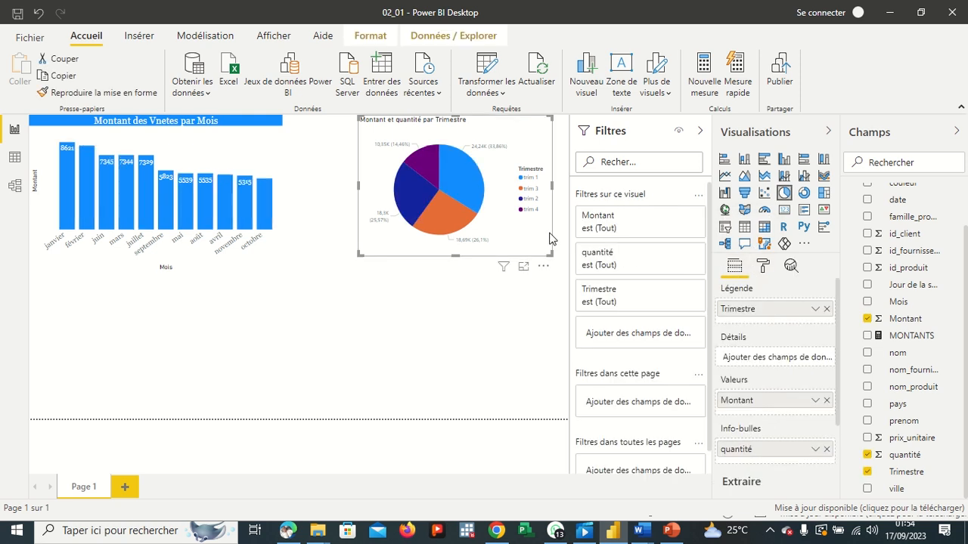
pyautogui.moveTo(432, 203)
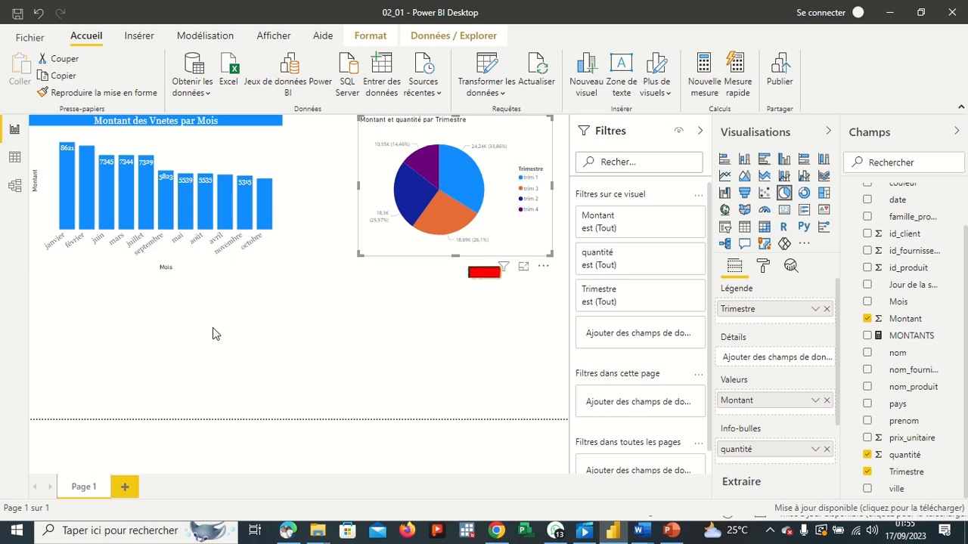
# - Copy the formatting of the monthly column chart onto the quarterly pie chart
pyautogui.click(763, 267)
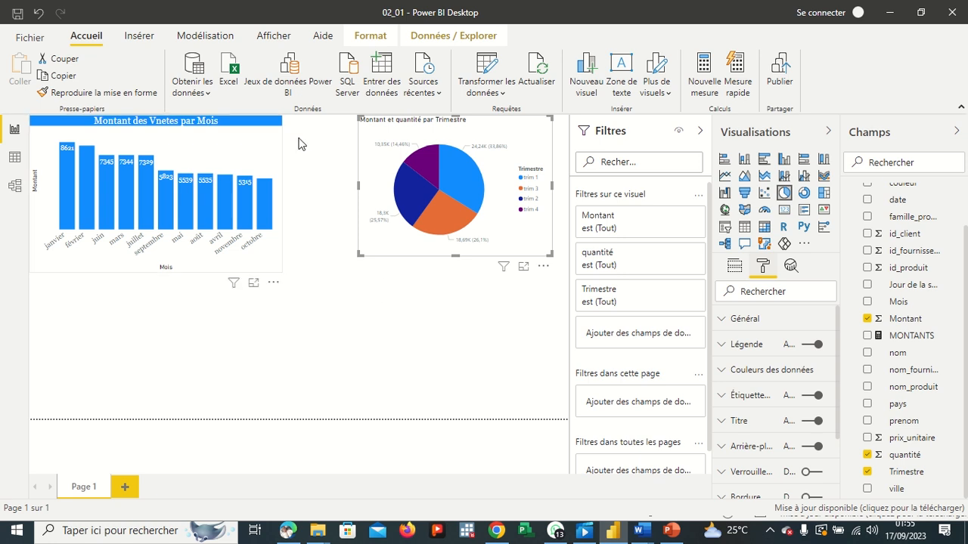
pyautogui.click(272, 141)
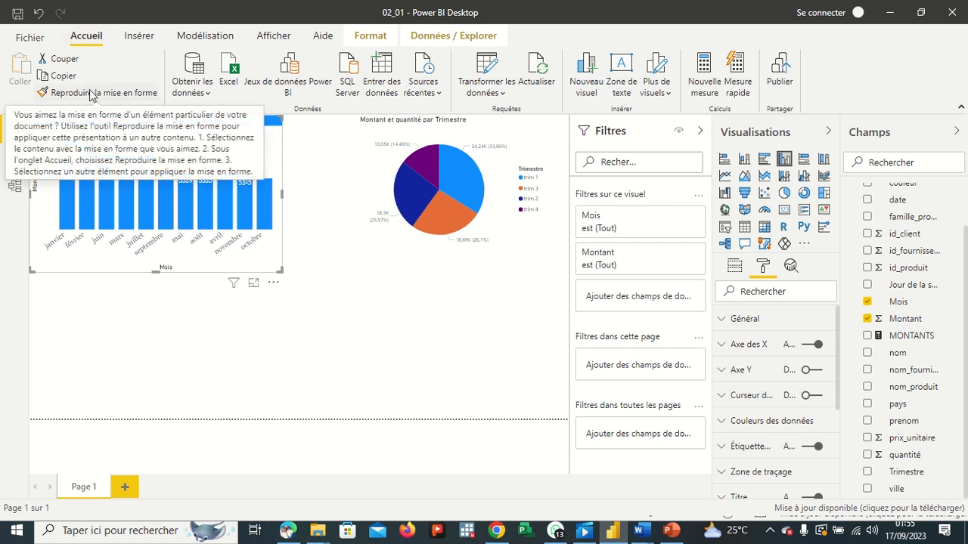
pyautogui.click(65, 93)
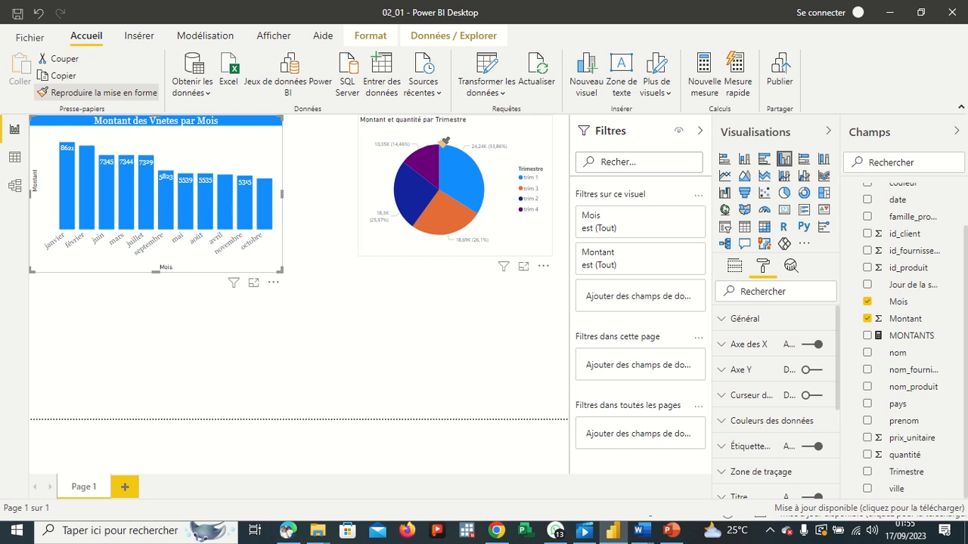
pyautogui.click(493, 149)
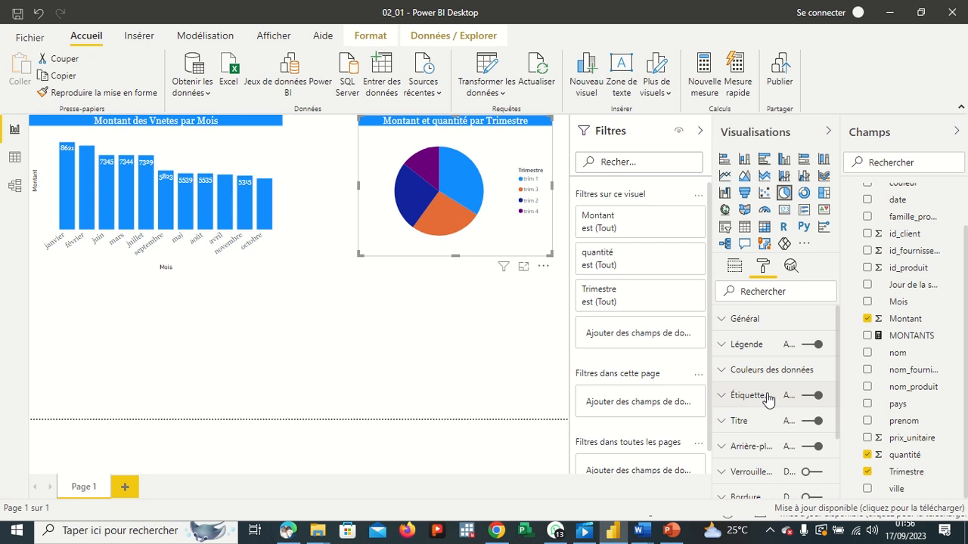
# - Set the pie chart's data label colour to the bright blue theme colour
pyautogui.click(725, 399)
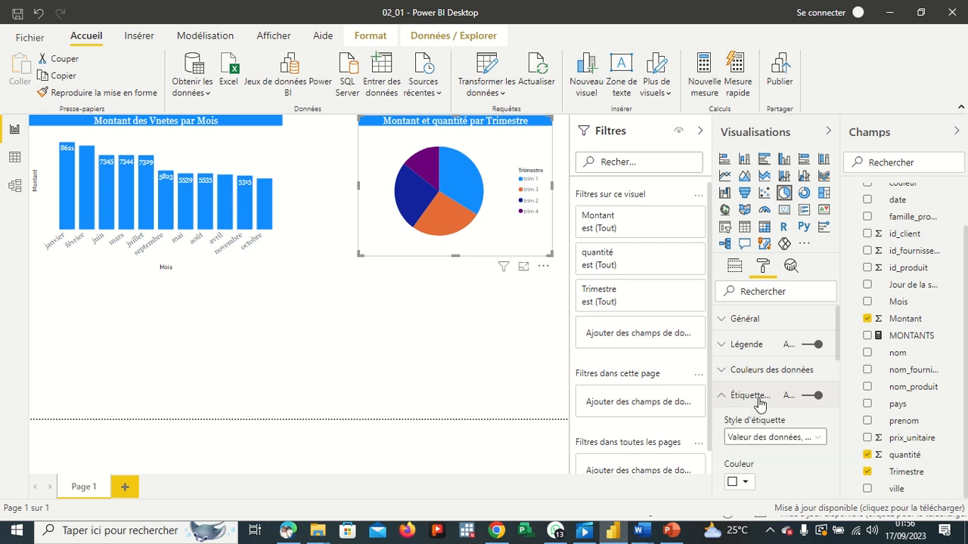
pyautogui.scroll(-2, 745, 413)
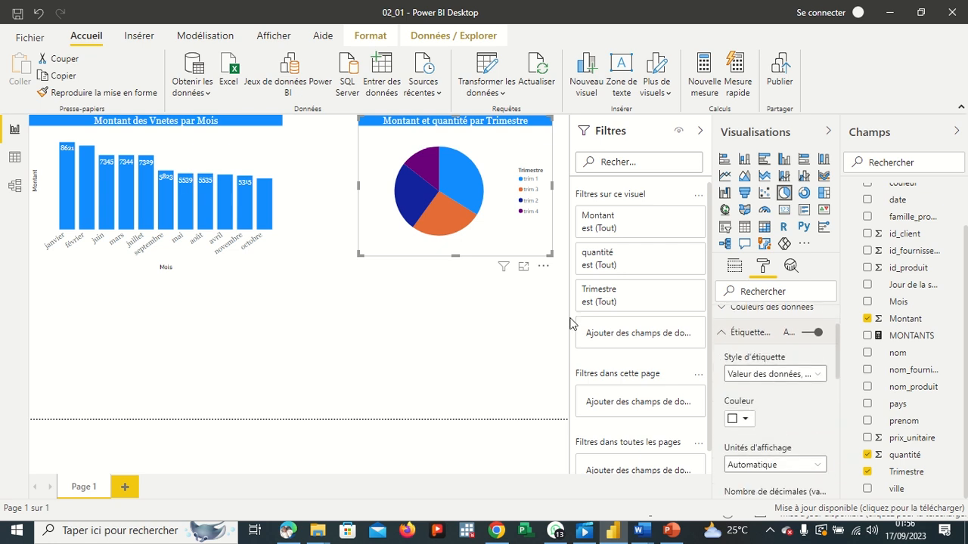
pyautogui.moveTo(174, 198)
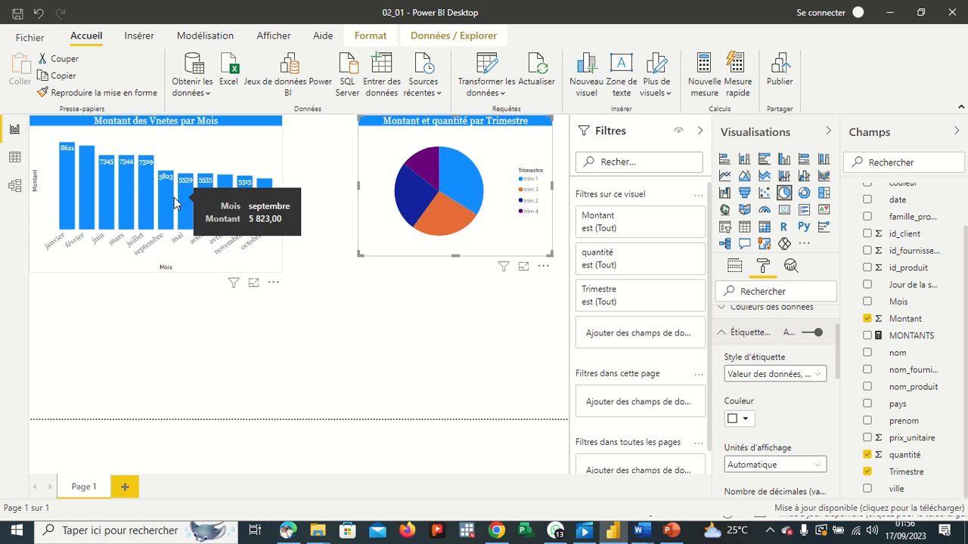
pyautogui.click(747, 420)
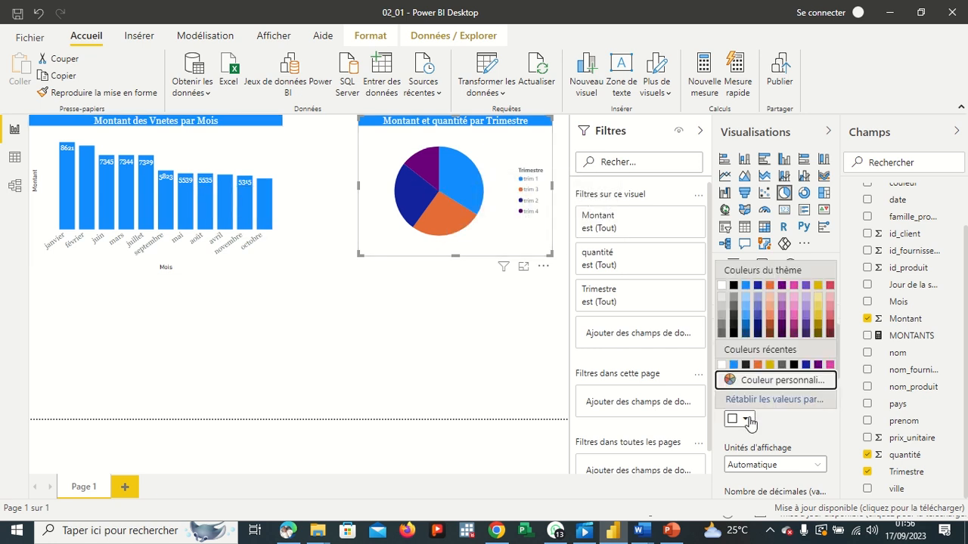
pyautogui.click(747, 286)
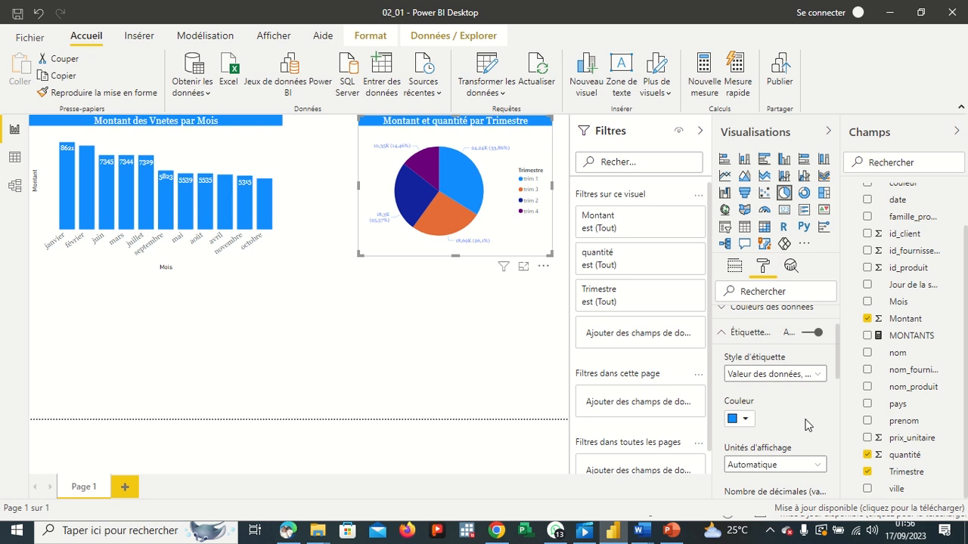
# - Set the display units of the pie chart's data labels to Aucun
pyautogui.scroll(-1, 806, 424)
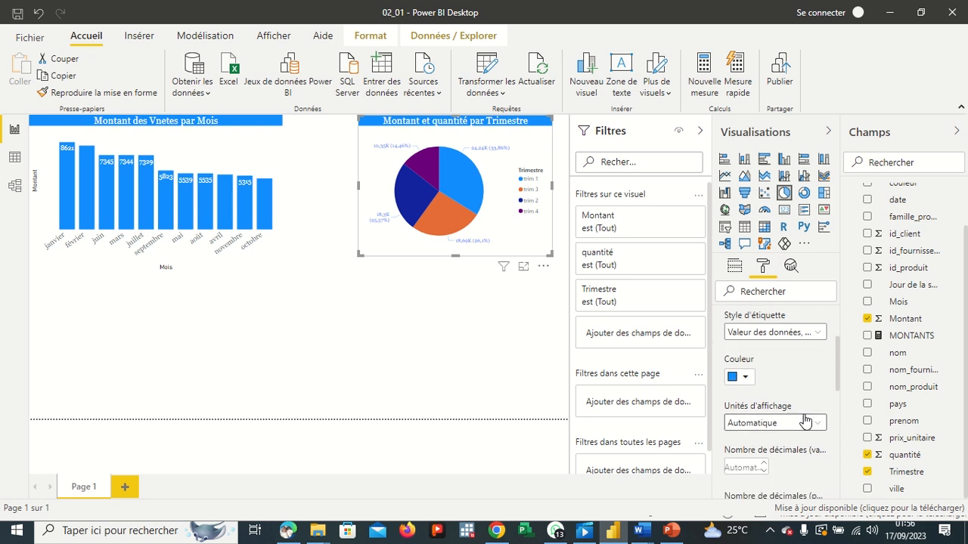
pyautogui.click(806, 421)
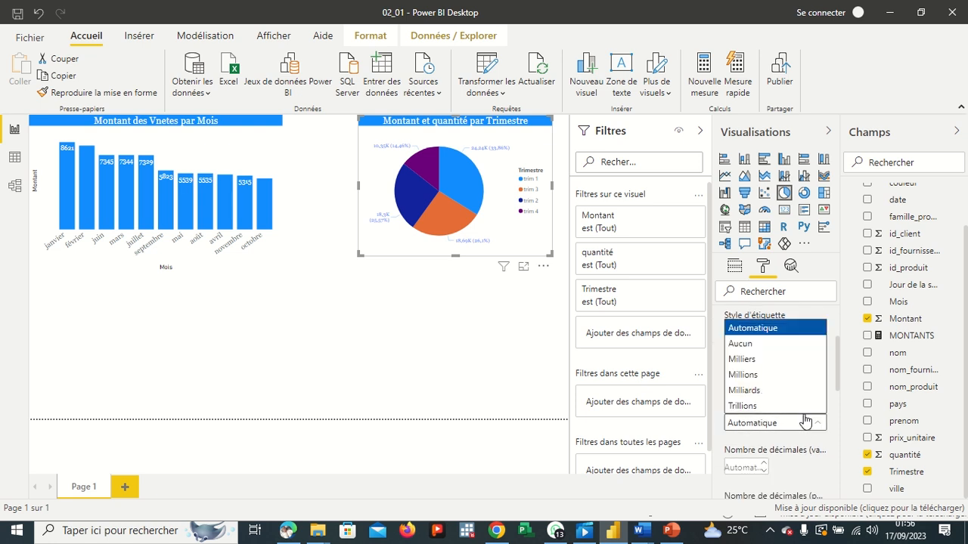
pyautogui.click(765, 344)
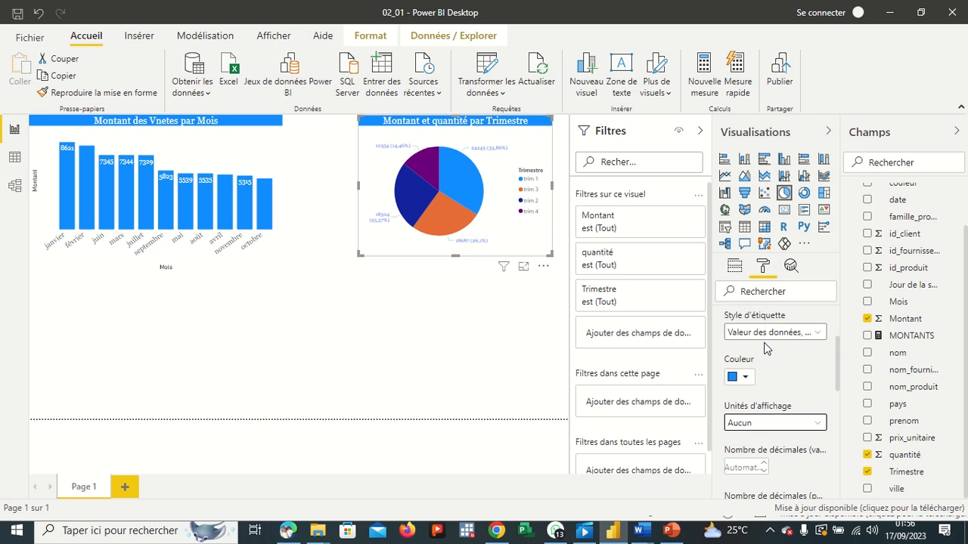
# - Set the position of the pie chart's data labels to Intérieur
pyautogui.scroll(-3, 779, 351)
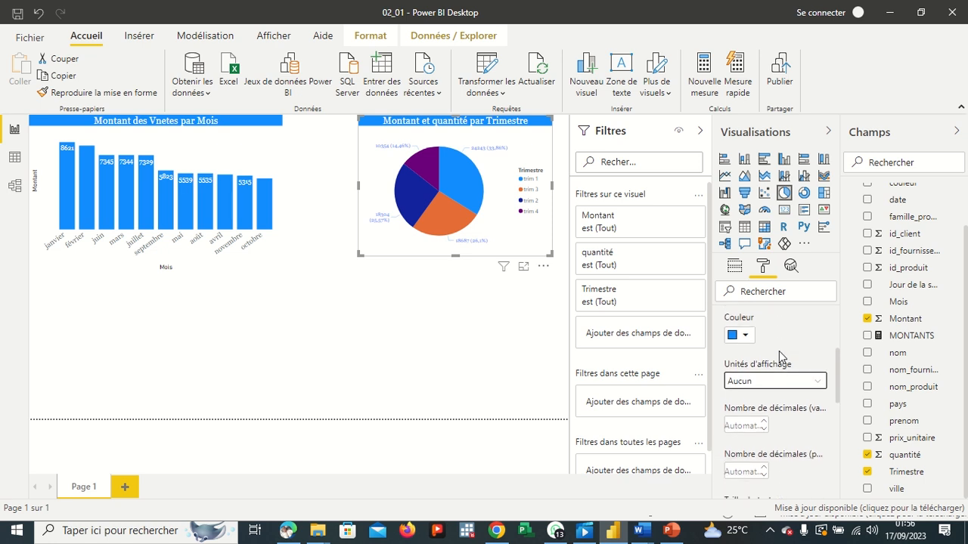
pyautogui.scroll(-2, 779, 351)
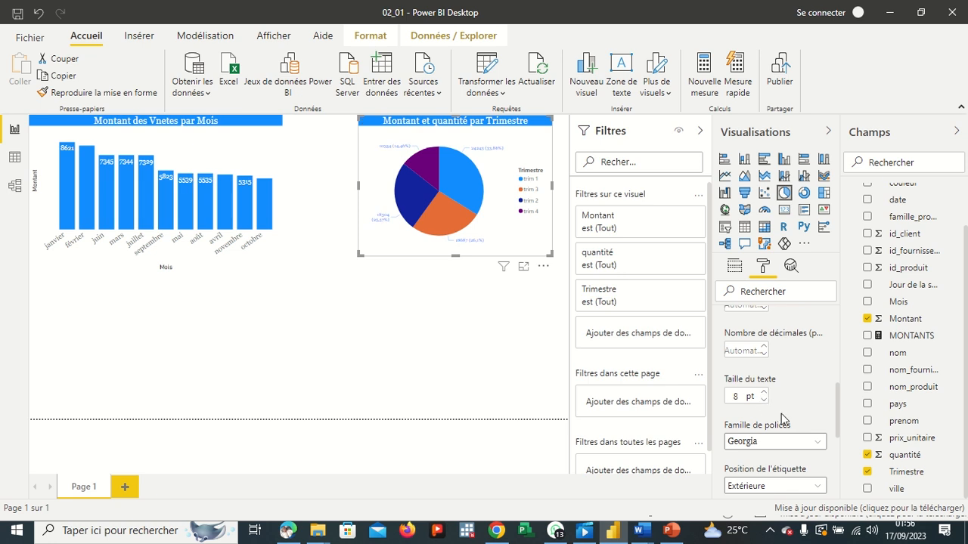
pyautogui.scroll(-2, 781, 414)
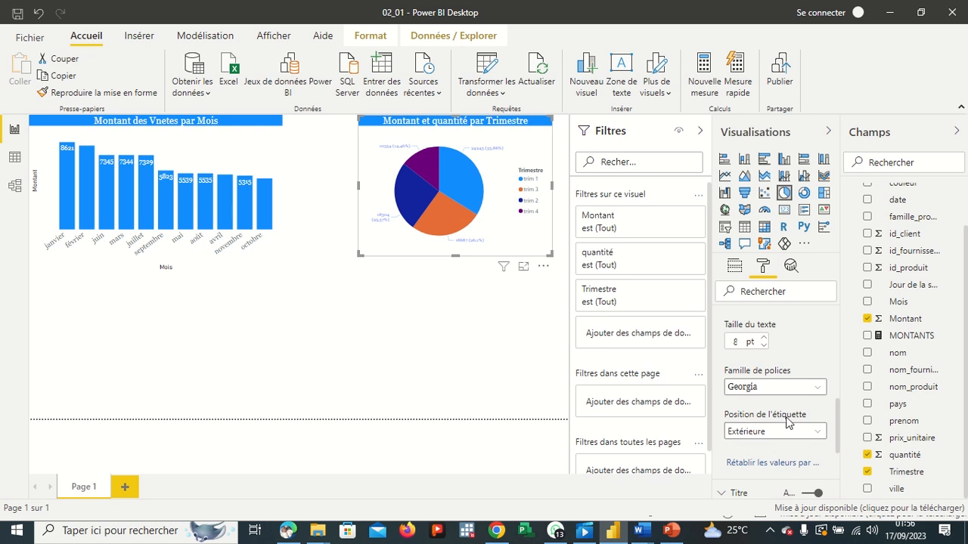
pyautogui.click(812, 432)
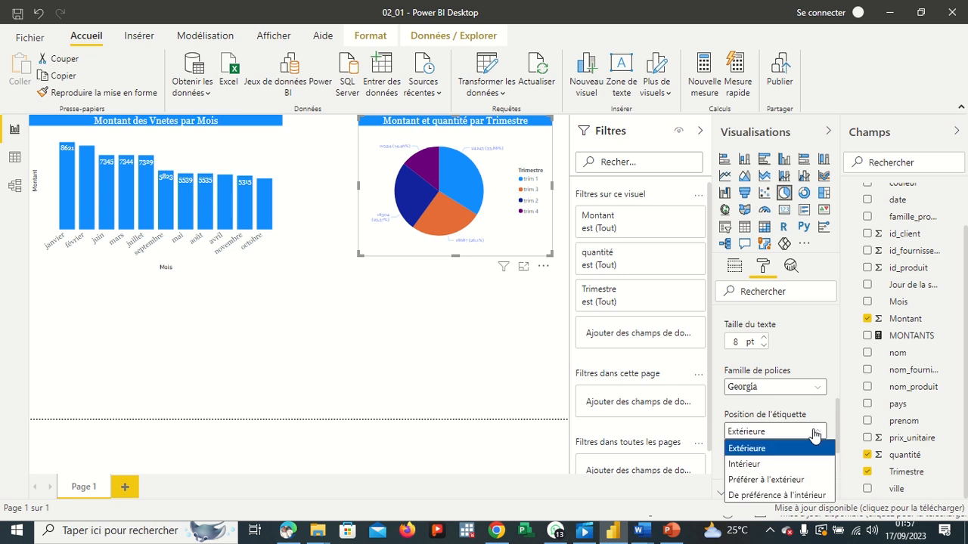
pyautogui.click(771, 464)
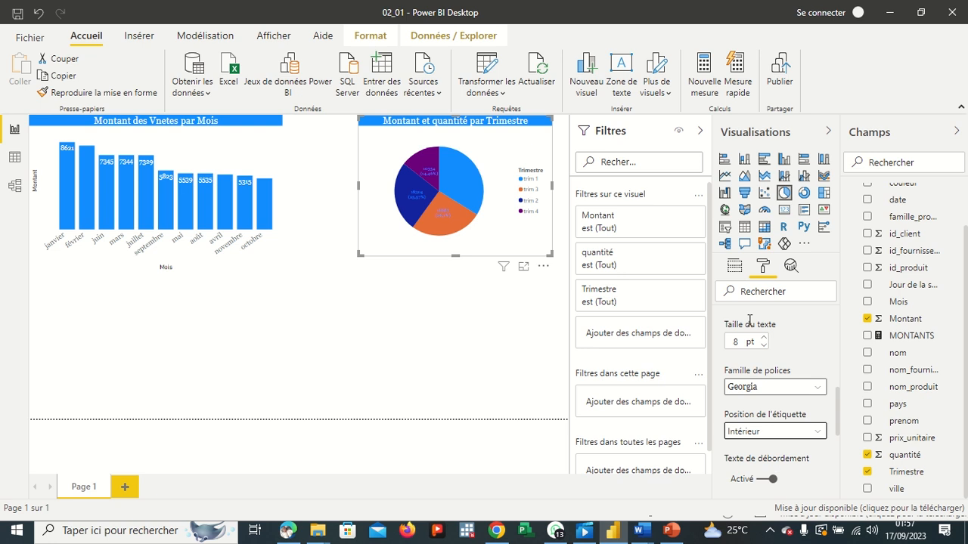
# - Set the pie chart's data label colour to the white theme colour
pyautogui.scroll(3, 794, 355)
pyautogui.scroll(2, 794, 355)
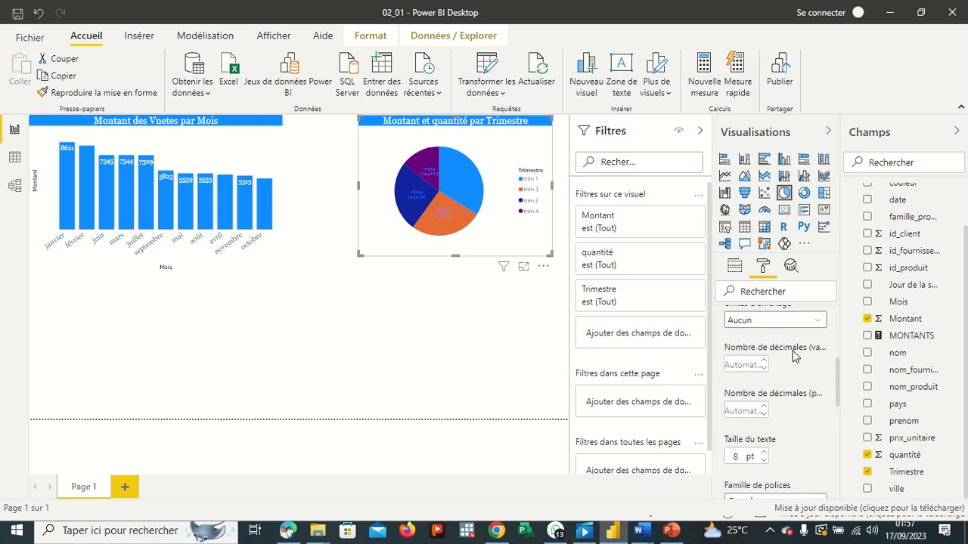
pyautogui.click(746, 332)
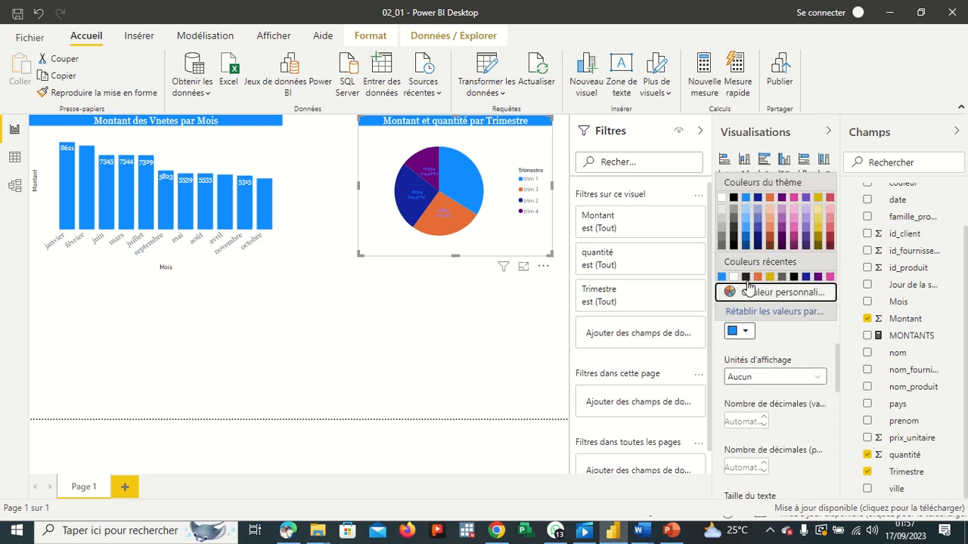
pyautogui.click(723, 200)
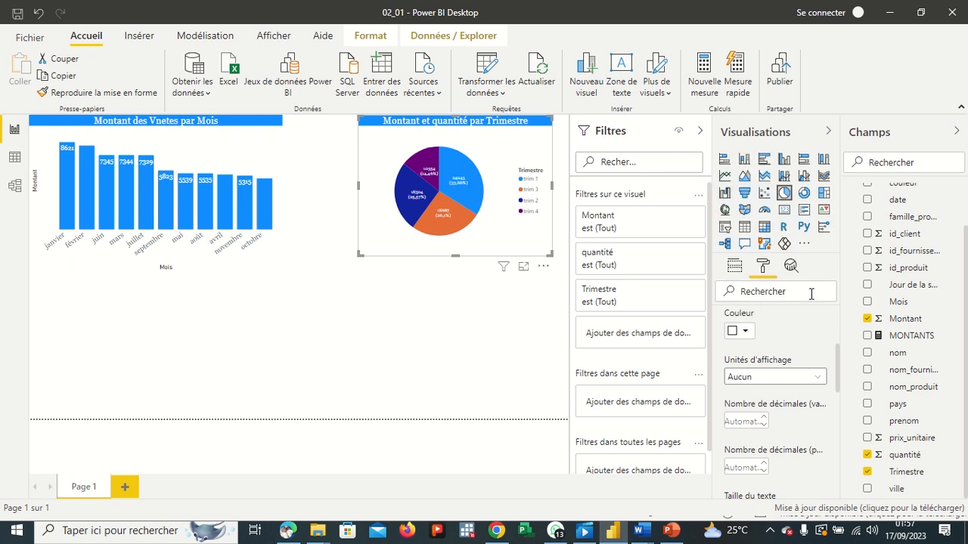
# - Increase the text size of the pie chart's data labels to 11 pt
pyautogui.scroll(-1, 790, 363)
pyautogui.scroll(-1, 791, 367)
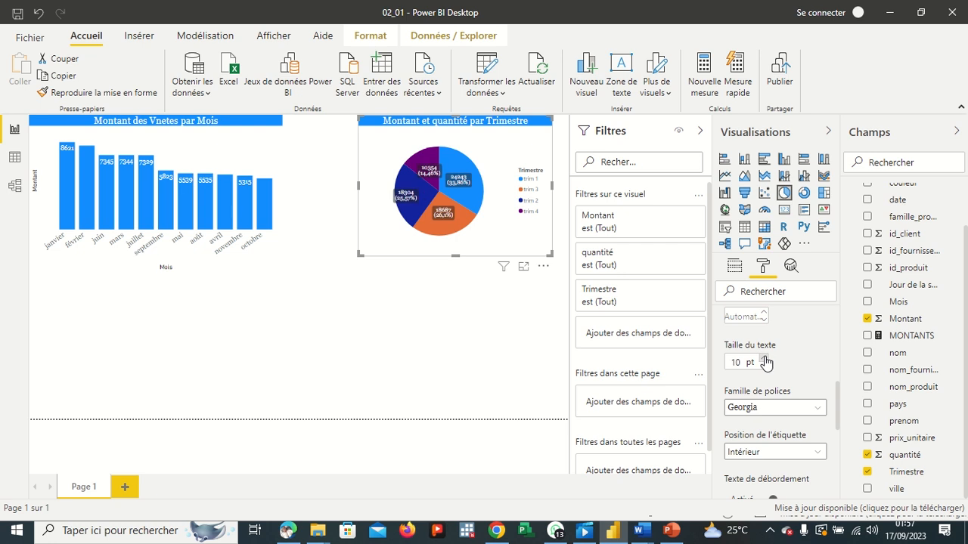
pyautogui.click(765, 364)
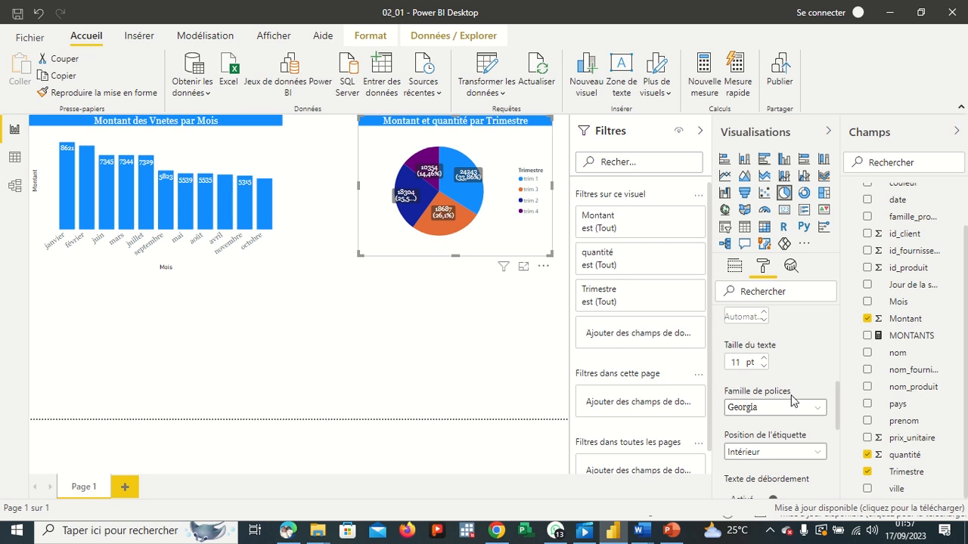
# - Change the data colour of the pie chart's trim 4 slice to a light yellow theme shade, trying orange first
pyautogui.scroll(-3, 794, 400)
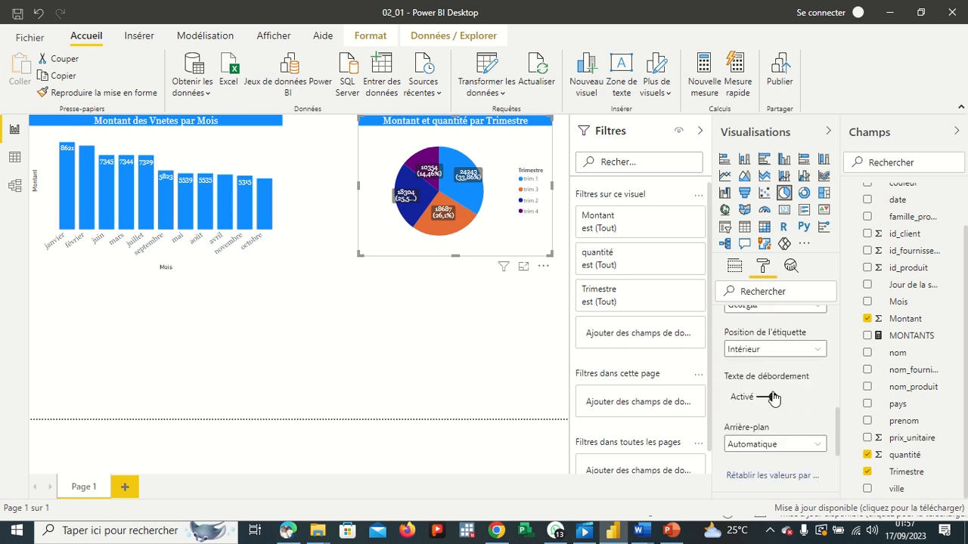
pyautogui.scroll(-1, 773, 398)
pyautogui.scroll(-1, 813, 409)
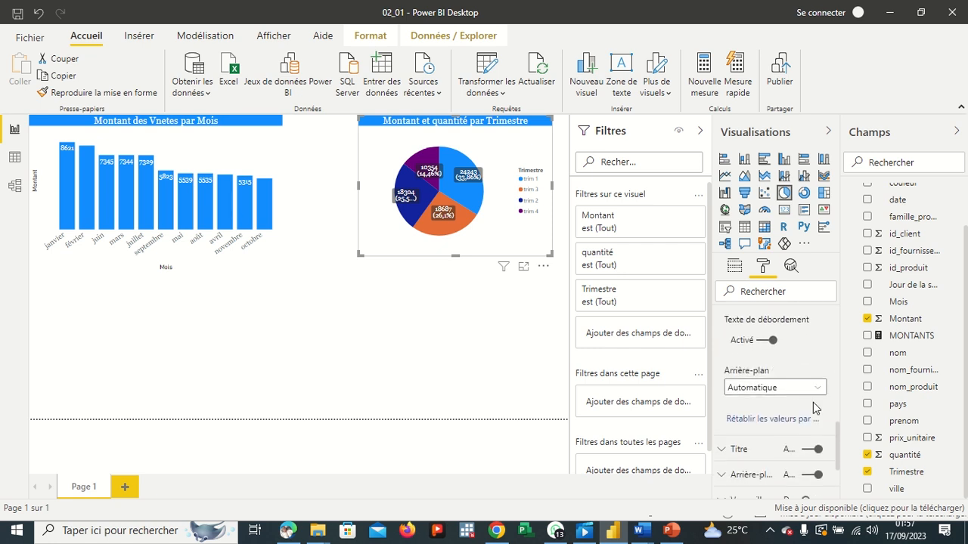
pyautogui.scroll(5, 813, 408)
pyautogui.scroll(5, 814, 408)
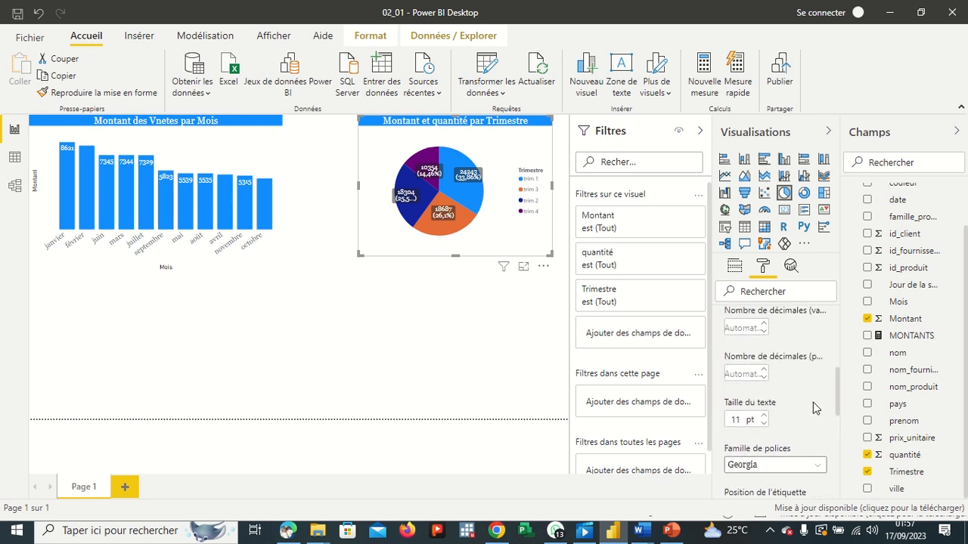
pyautogui.scroll(2, 813, 402)
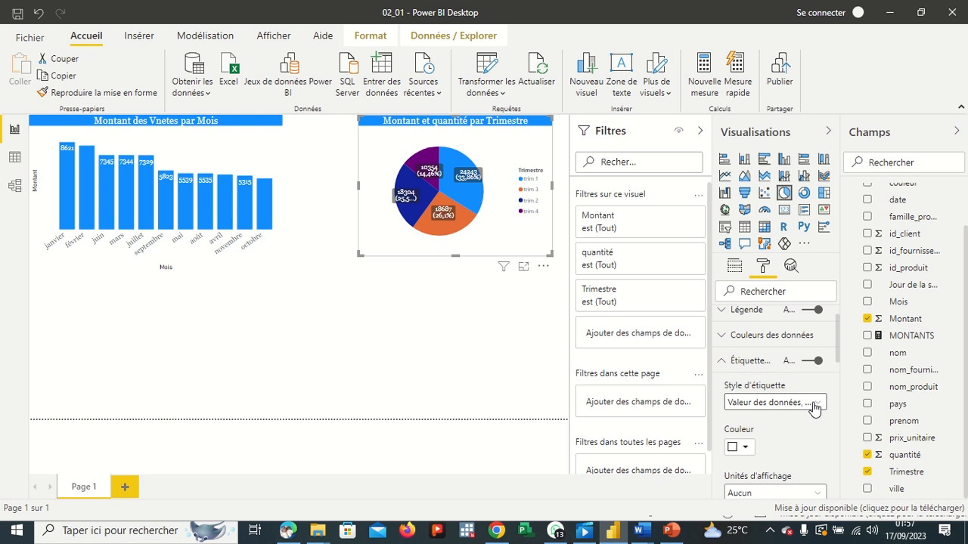
pyautogui.click(721, 337)
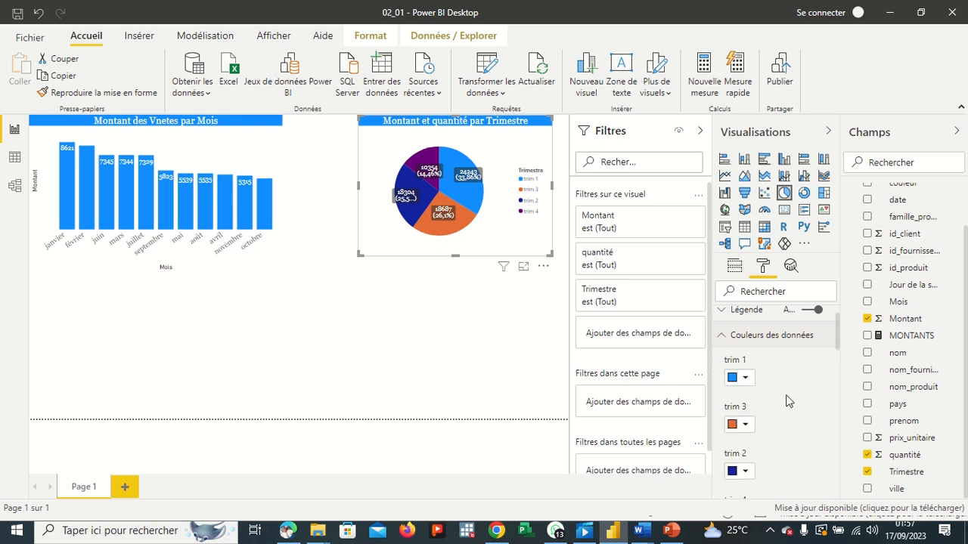
pyautogui.scroll(-1, 785, 395)
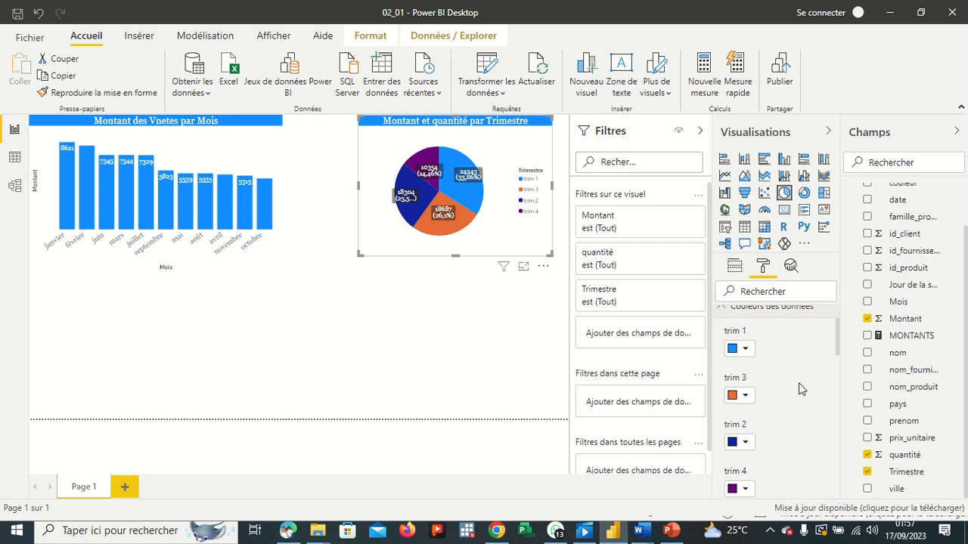
pyautogui.scroll(-1, 787, 395)
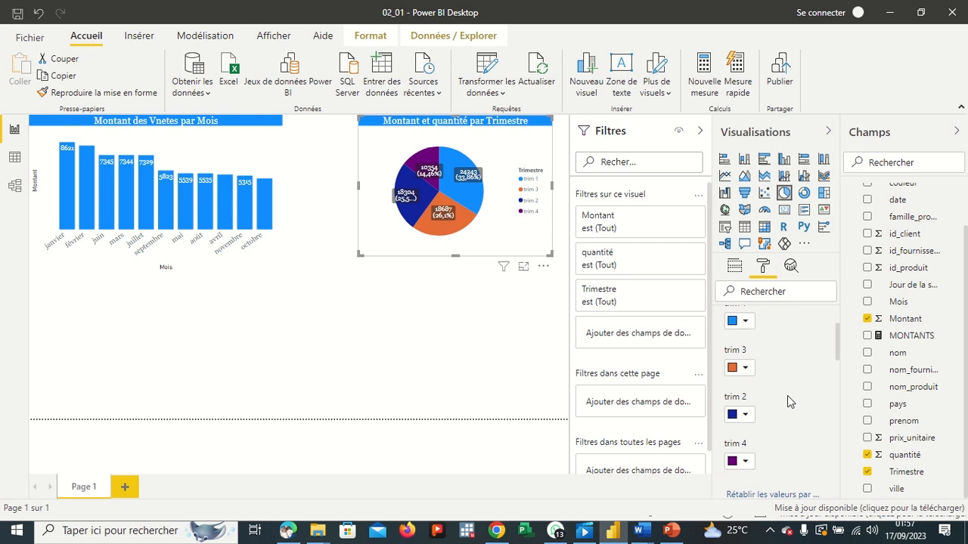
pyautogui.click(746, 461)
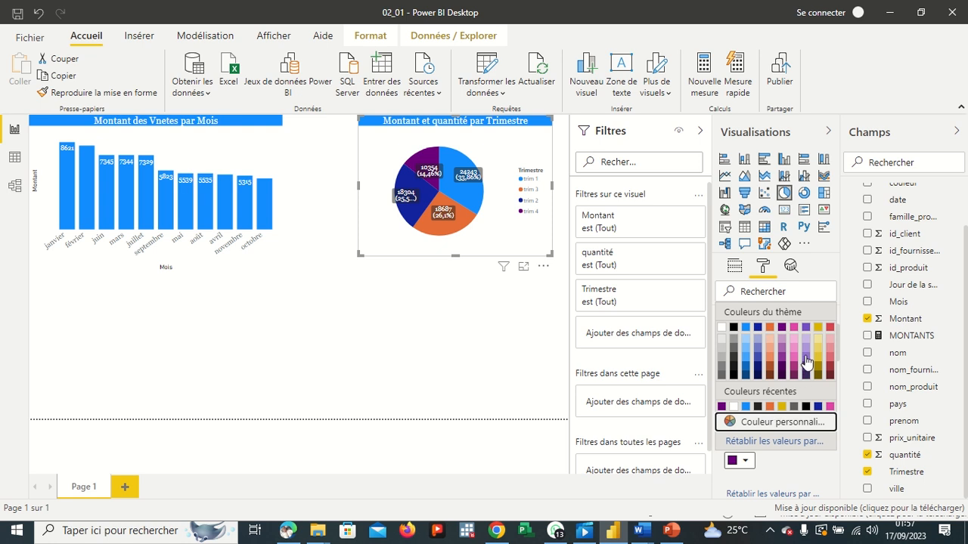
pyautogui.click(770, 328)
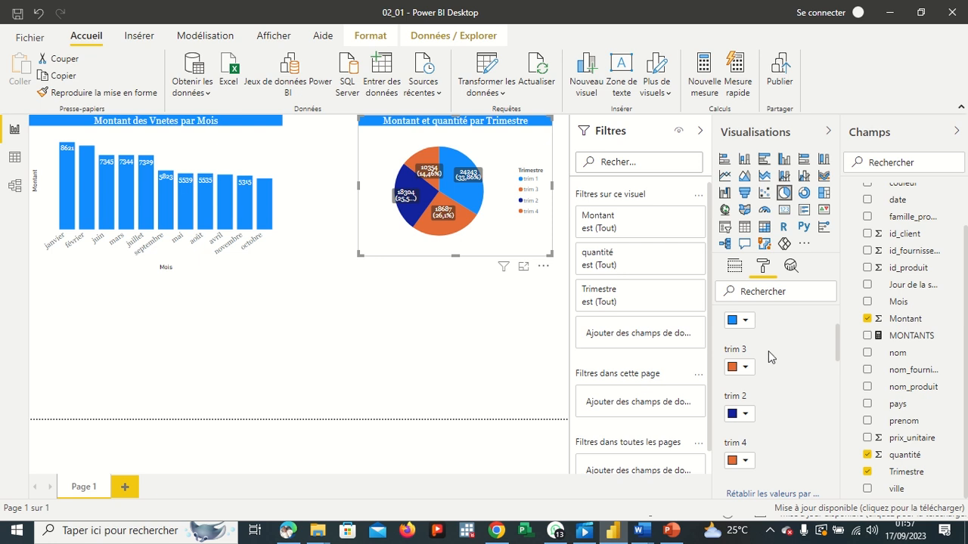
pyautogui.click(744, 459)
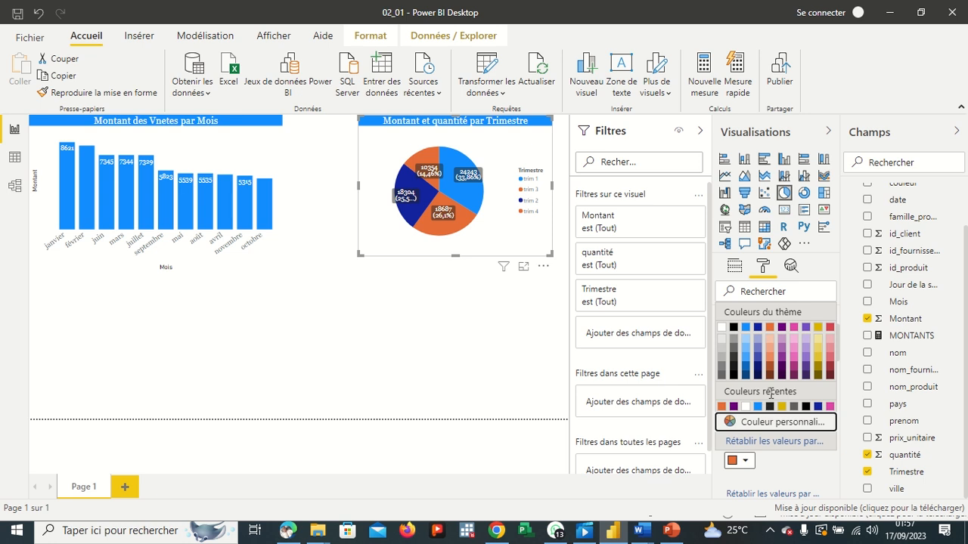
pyautogui.click(818, 349)
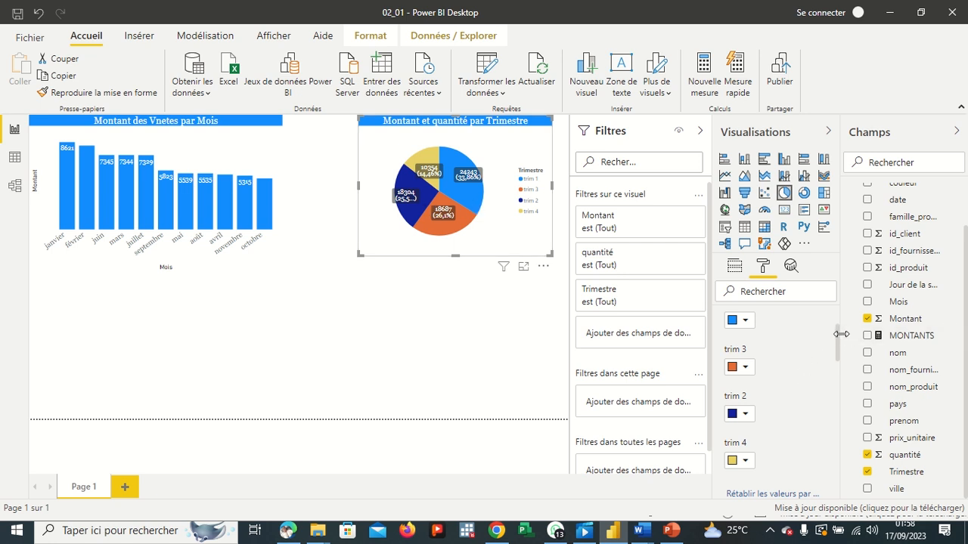
# - Try the Catégorie label style on the pie chart's data labels
pyautogui.moveTo(838, 339); pyautogui.dragTo(846, 382)
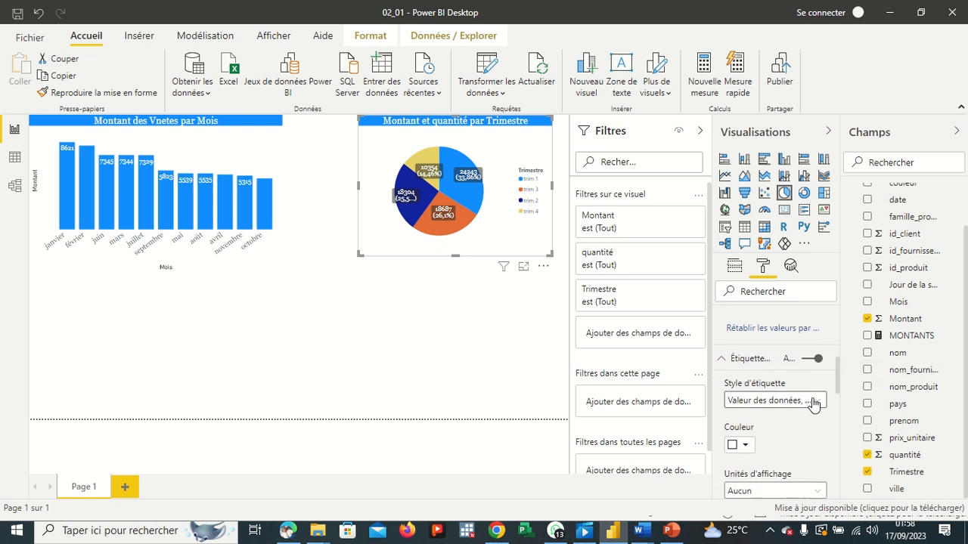
pyautogui.click(812, 402)
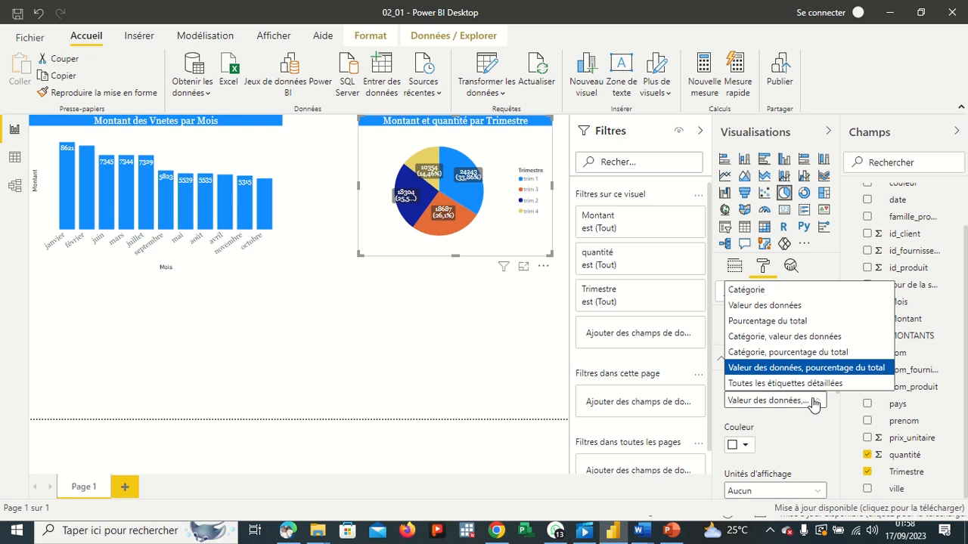
pyautogui.click(826, 436)
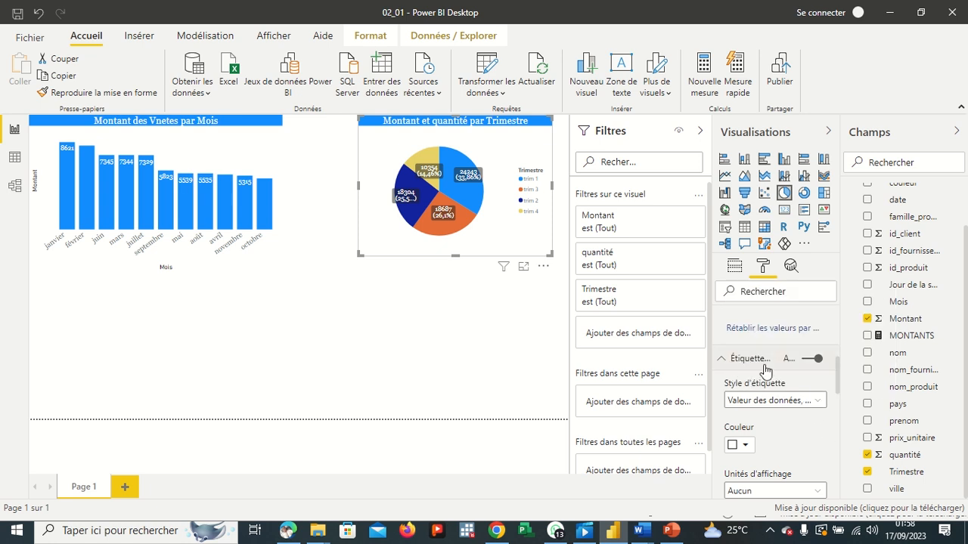
pyautogui.click(818, 403)
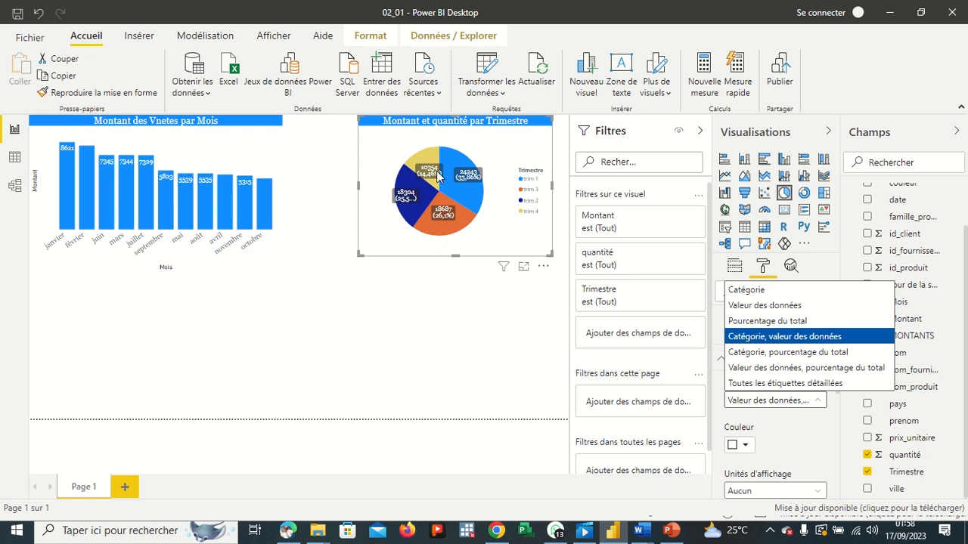
pyautogui.moveTo(432, 178)
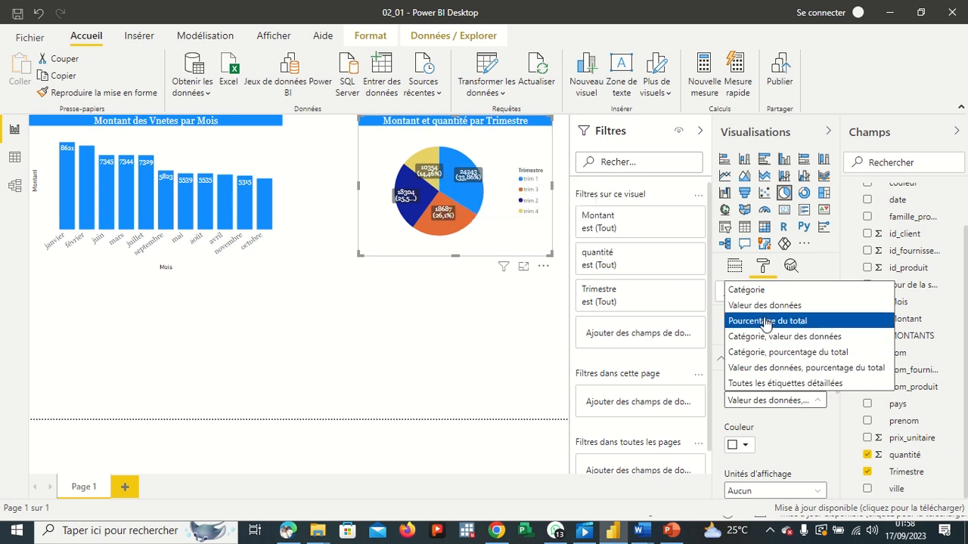
pyautogui.click(768, 292)
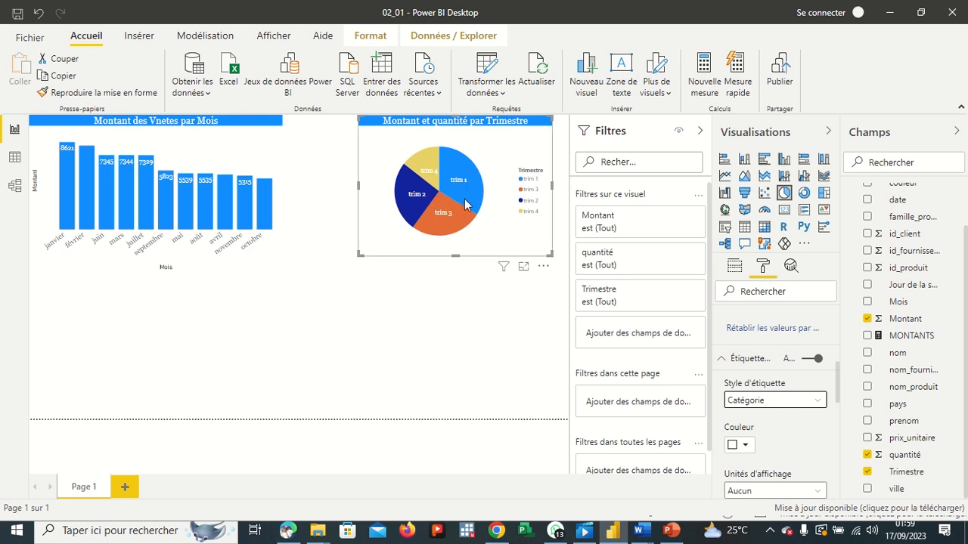
# - Try the label styles "Valeur des données", "Pourcentage du total" and "Catégorie, valeur des données" in turn on the pie chart
pyautogui.click(816, 401)
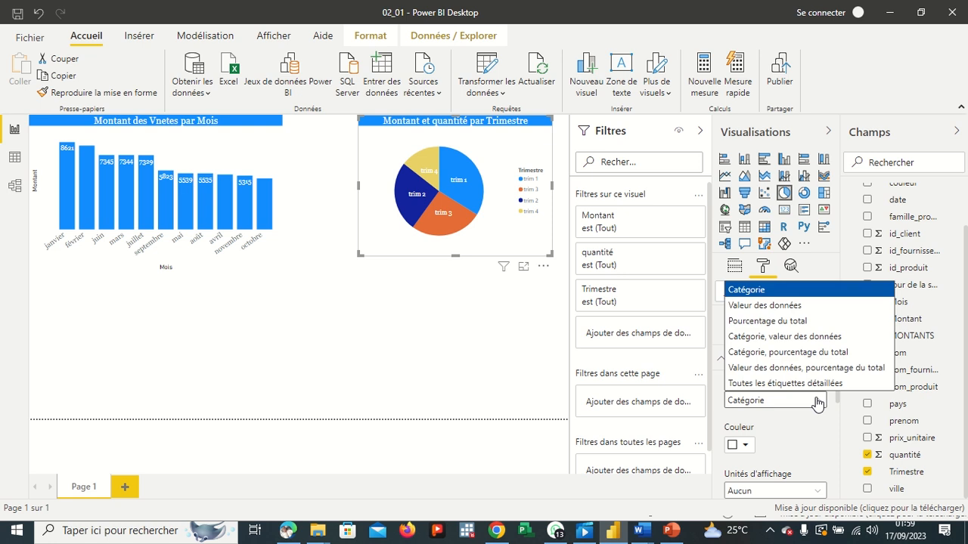
pyautogui.click(779, 306)
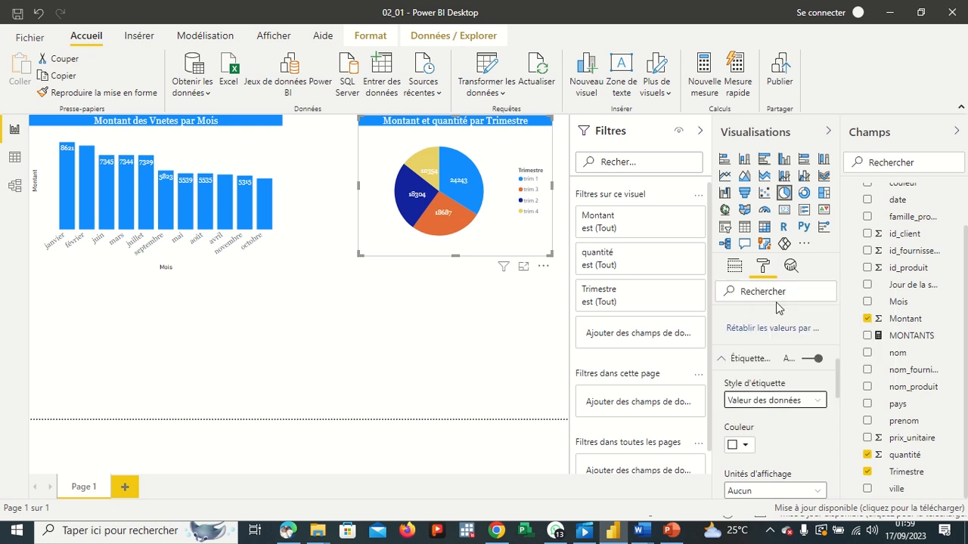
pyautogui.click(813, 406)
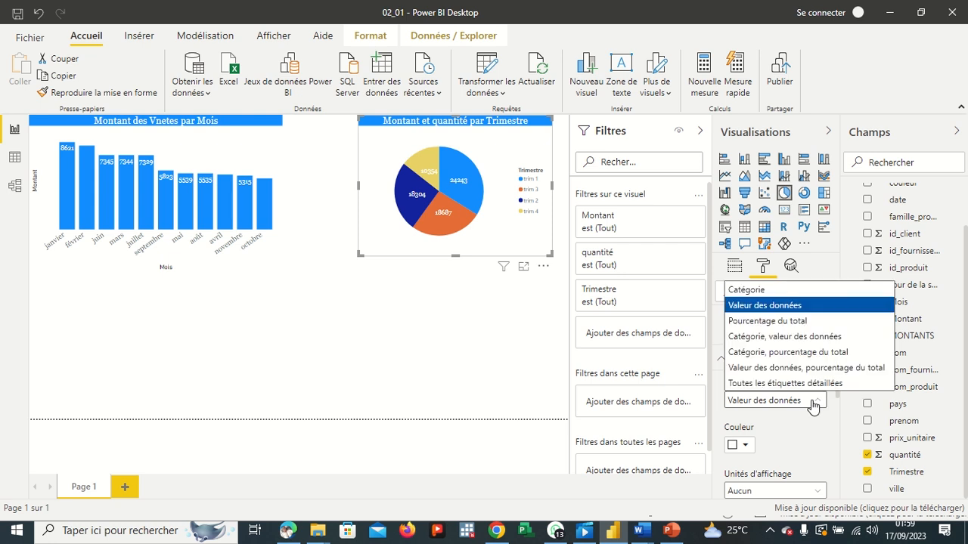
pyautogui.click(792, 322)
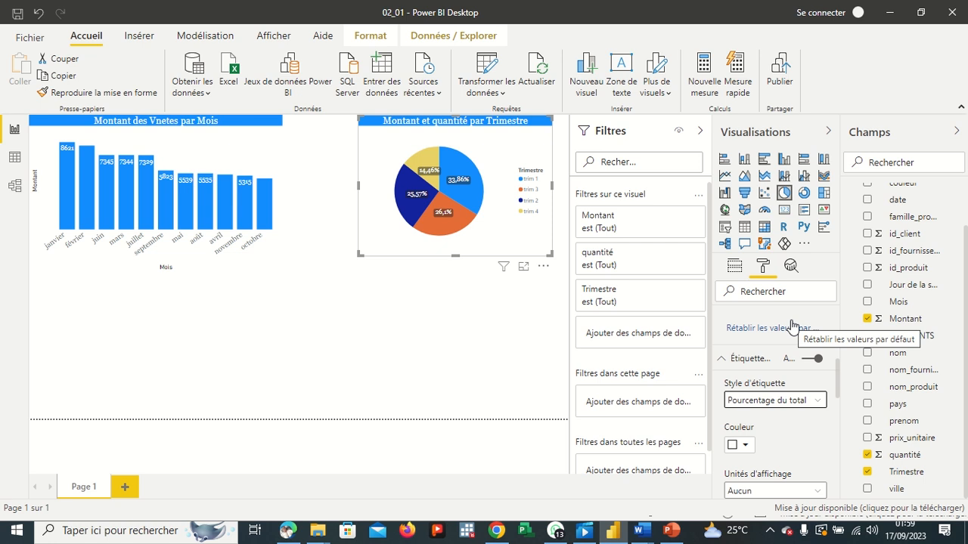
pyautogui.click(811, 406)
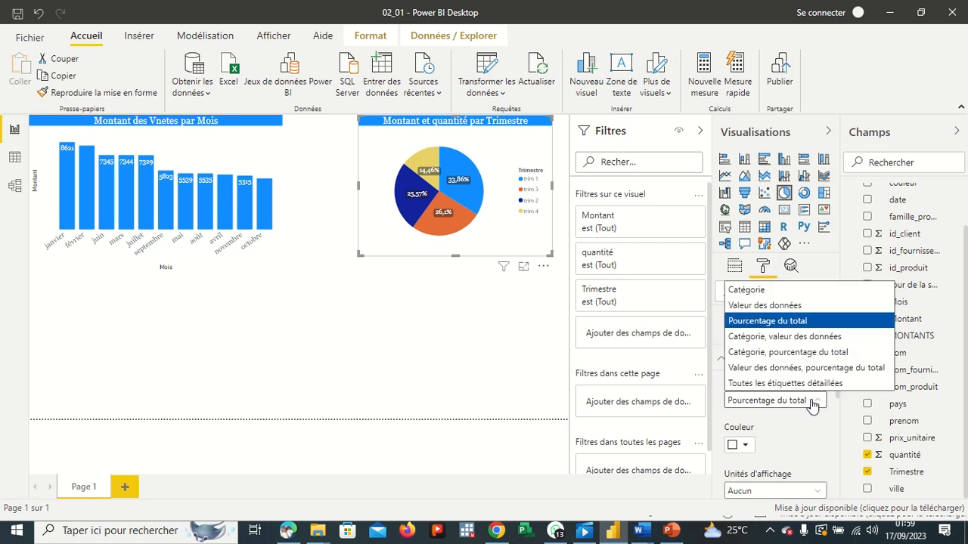
pyautogui.click(786, 336)
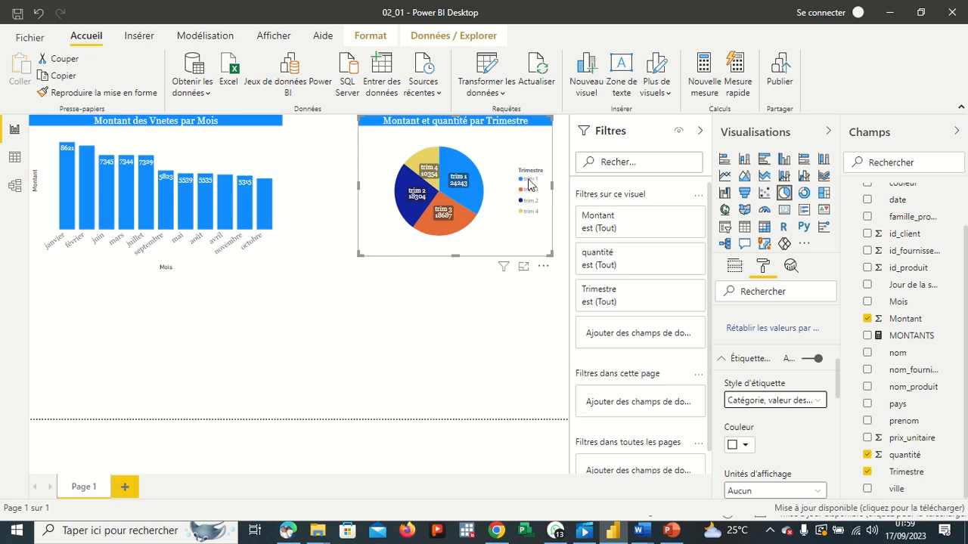
# - Set the label style of the pie chart's data labels to "Catégorie, pourcentage du total"
pyautogui.click(816, 406)
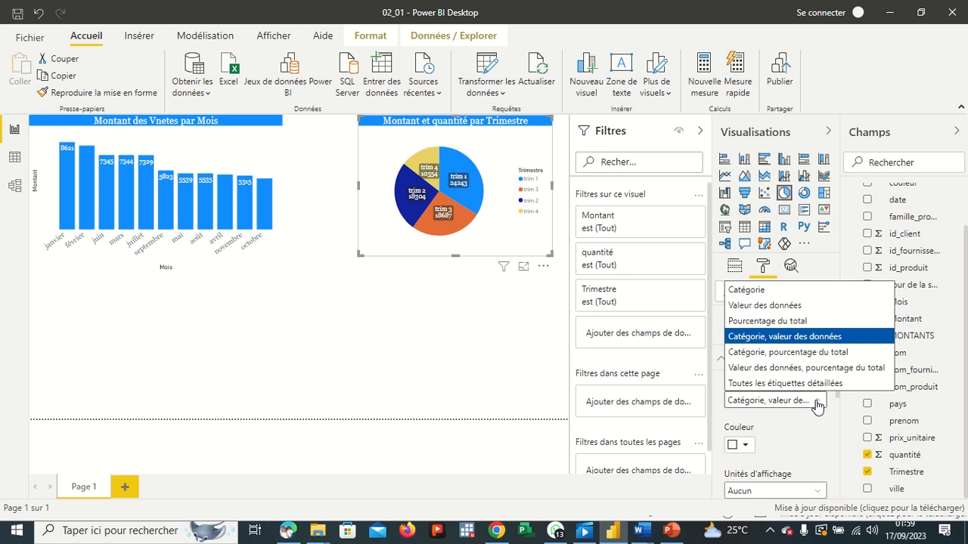
pyautogui.click(805, 359)
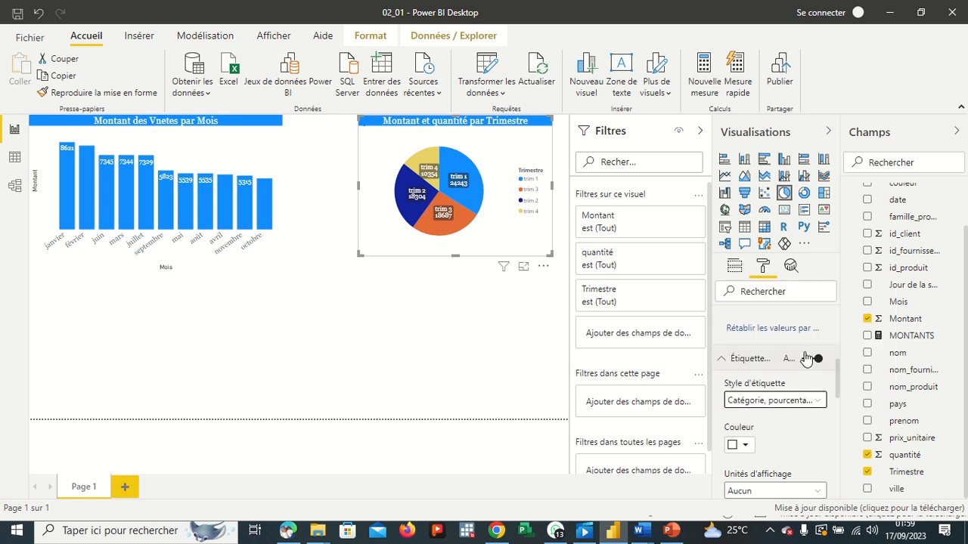
# - Set the label style of the pie chart's data labels to "Valeur des données, pourcentage du total" and collapse the data colour and label settings
pyautogui.click(827, 407)
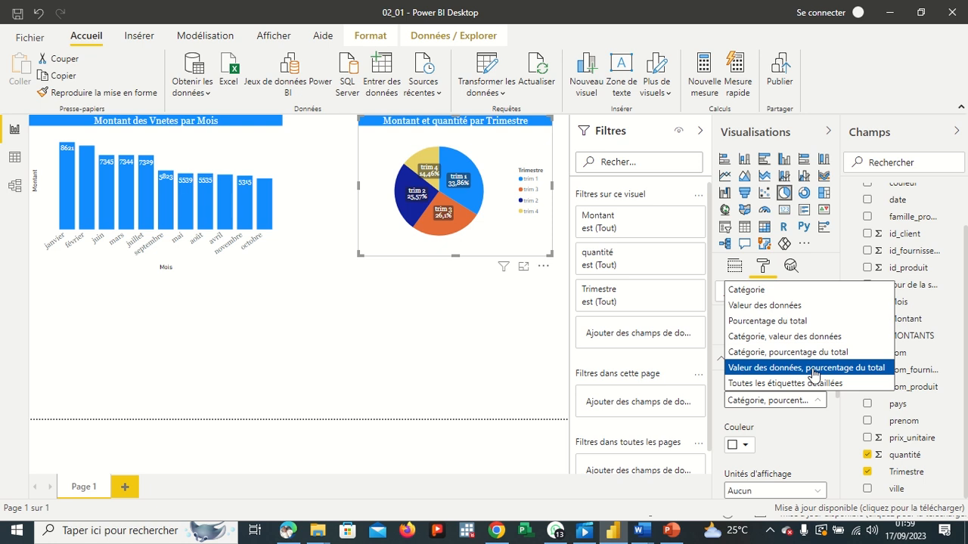
pyautogui.click(813, 368)
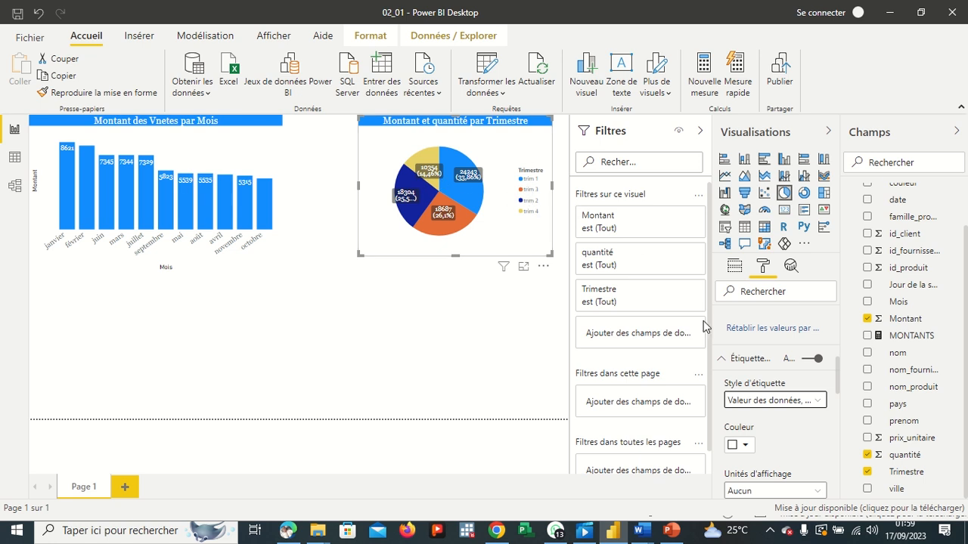
pyautogui.scroll(-3, 798, 413)
pyautogui.scroll(5, 798, 412)
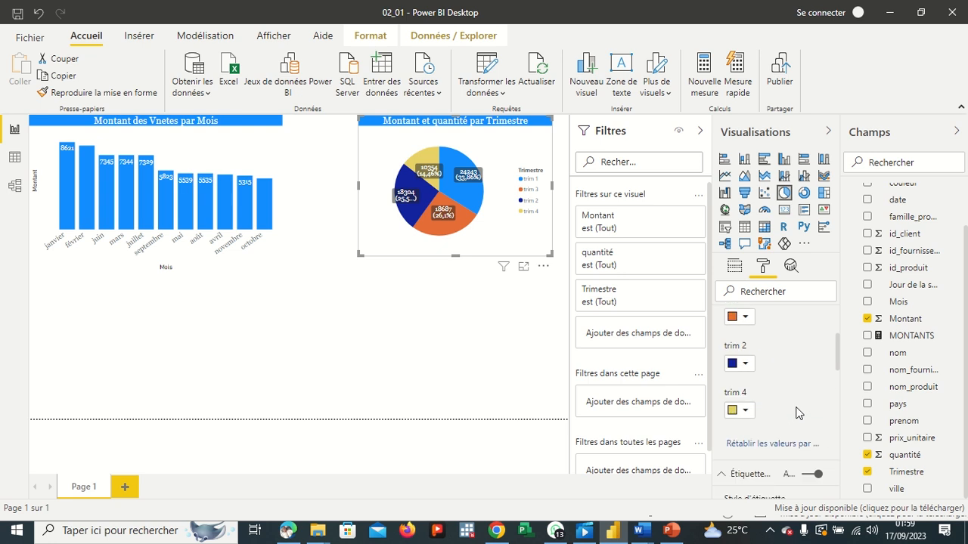
pyautogui.click(723, 331)
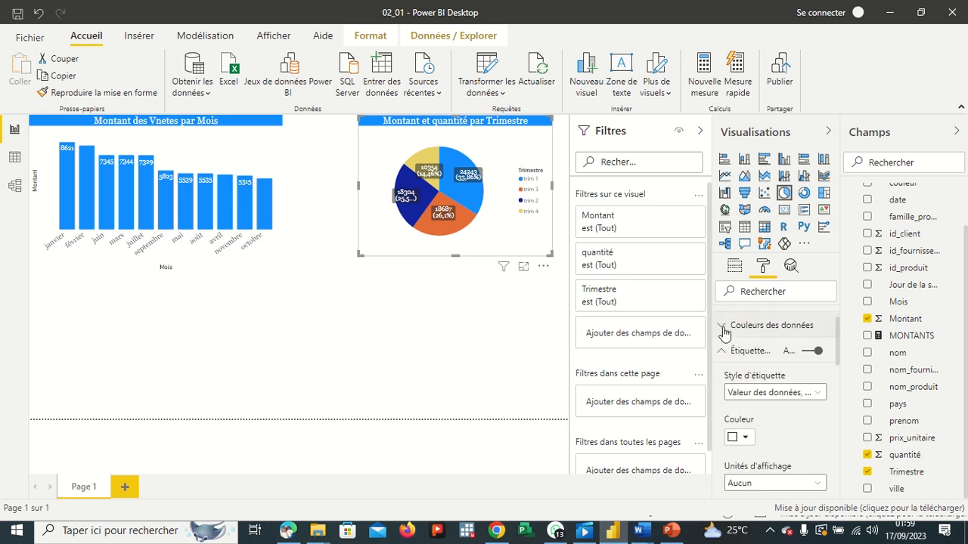
pyautogui.scroll(-1, 765, 400)
pyautogui.scroll(2, 767, 402)
pyautogui.click(723, 351)
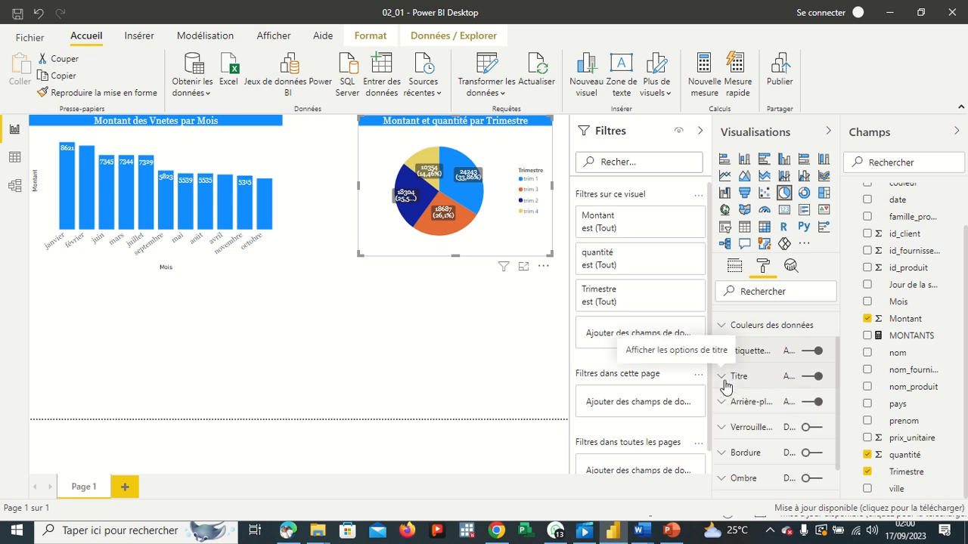
# - Set the pie chart's legend position to "En haut au centre", trying Haut, Gauche and Bas first
pyautogui.scroll(-1, 738, 409)
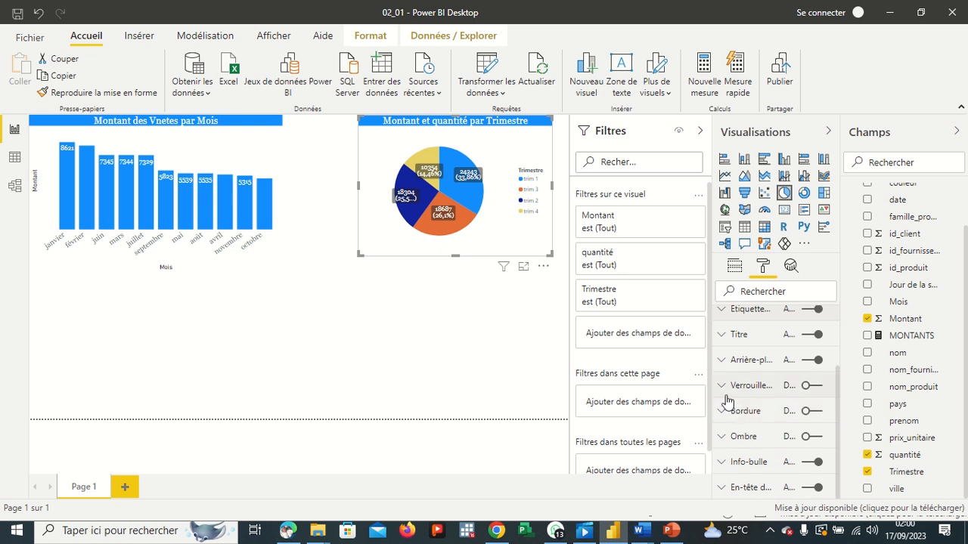
pyautogui.scroll(2, 726, 369)
pyautogui.scroll(1, 726, 370)
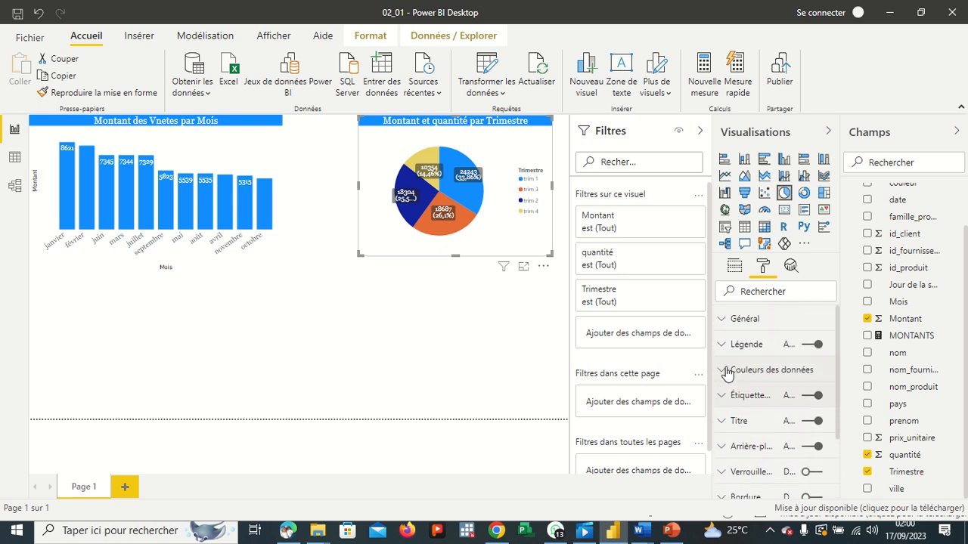
pyautogui.click(722, 345)
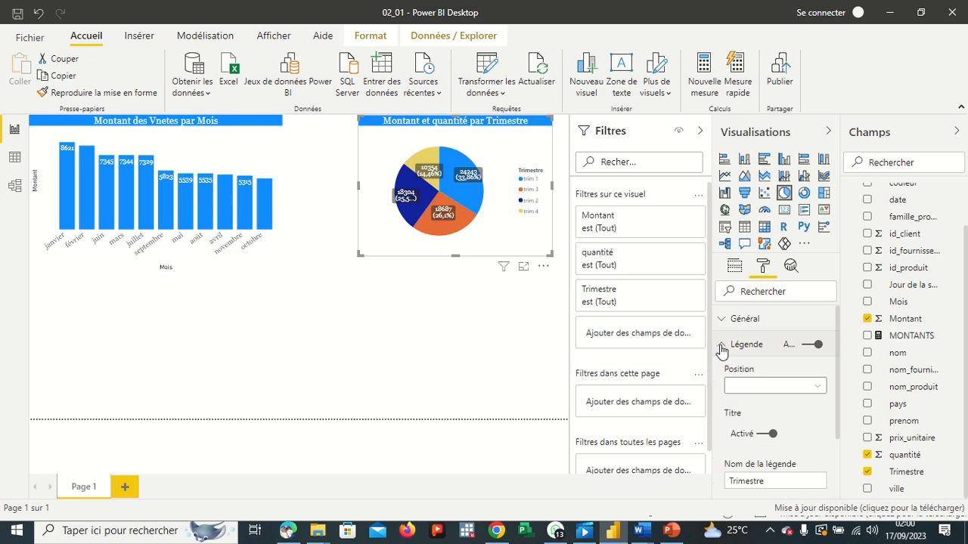
pyautogui.click(803, 390)
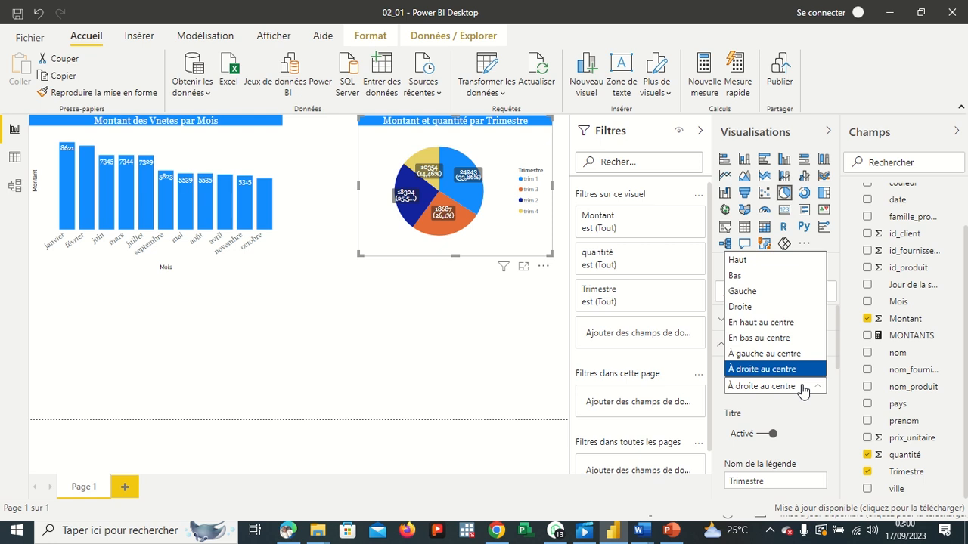
pyautogui.click(747, 260)
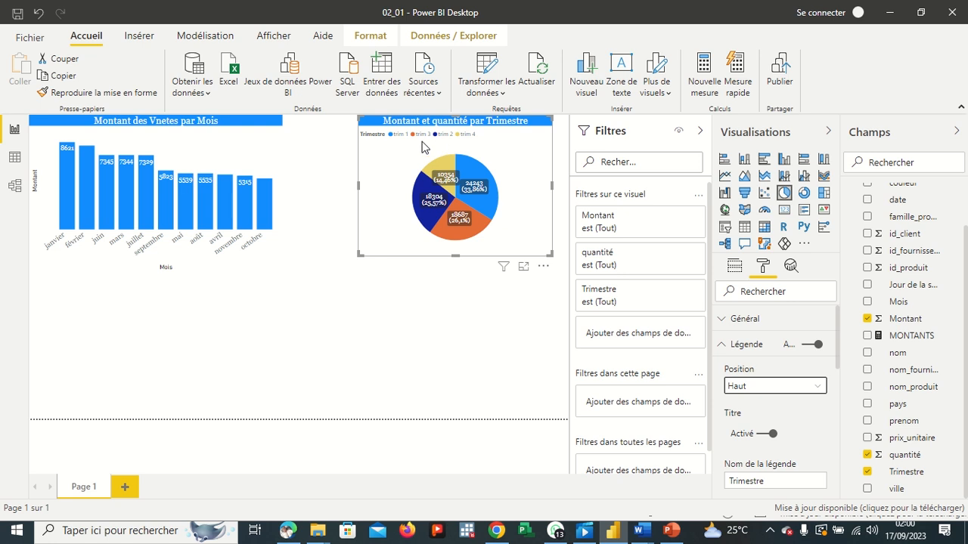
pyautogui.click(815, 386)
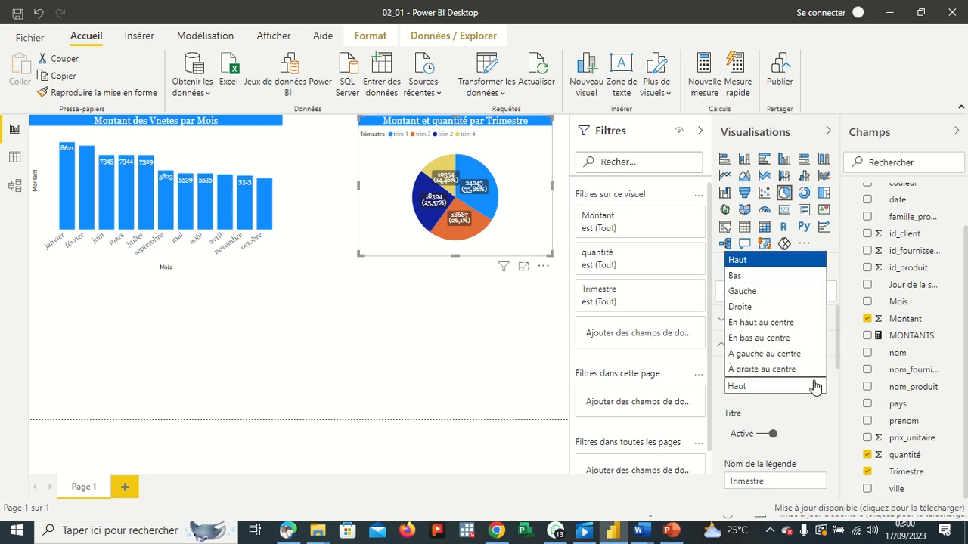
pyautogui.click(763, 292)
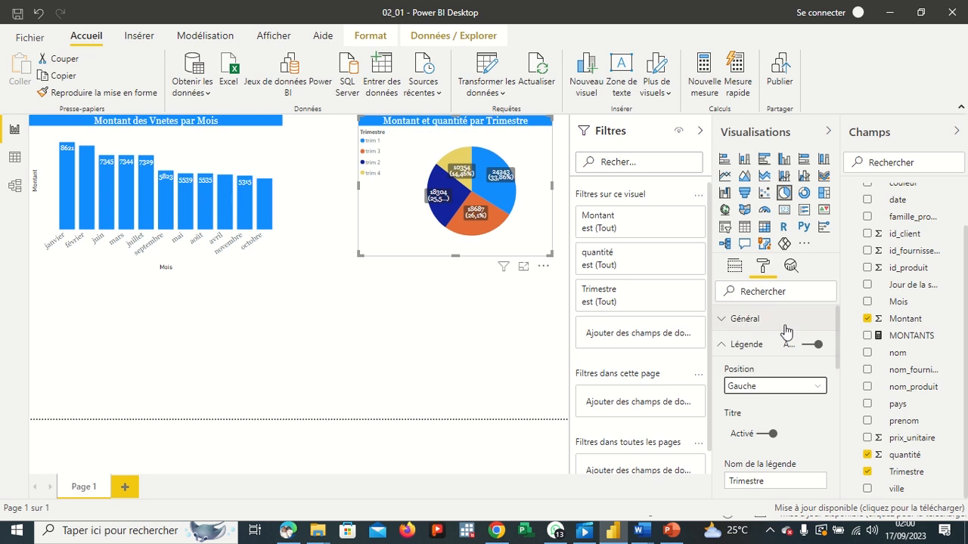
pyautogui.click(818, 387)
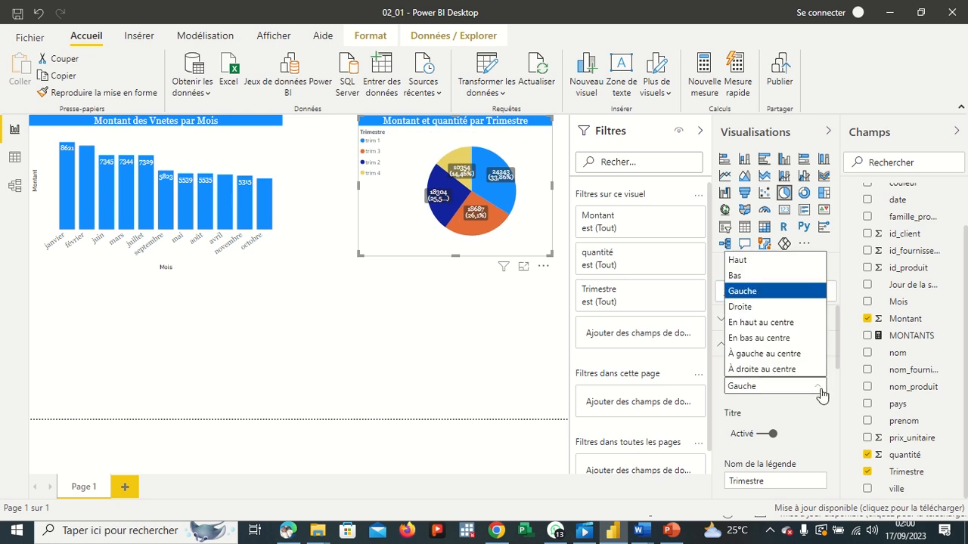
pyautogui.click(751, 276)
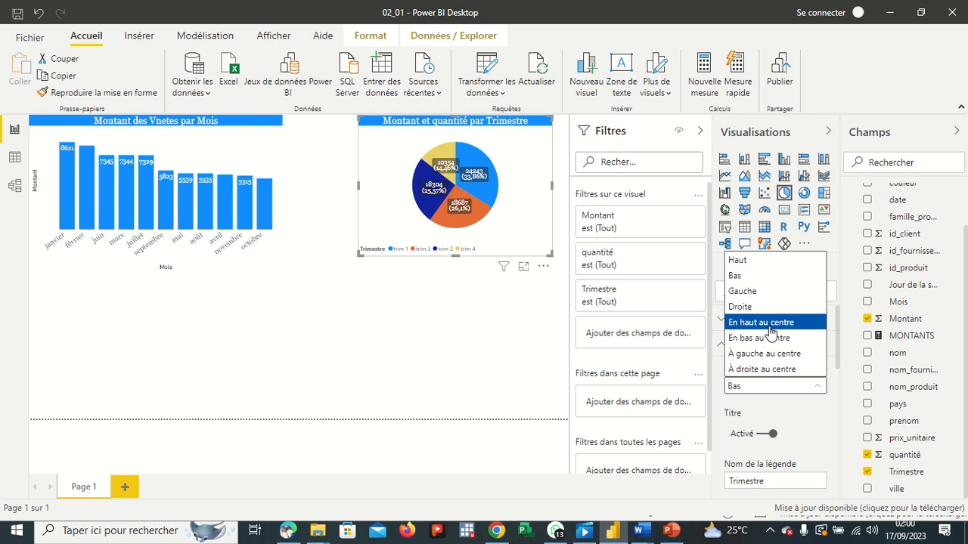
pyautogui.click(770, 324)
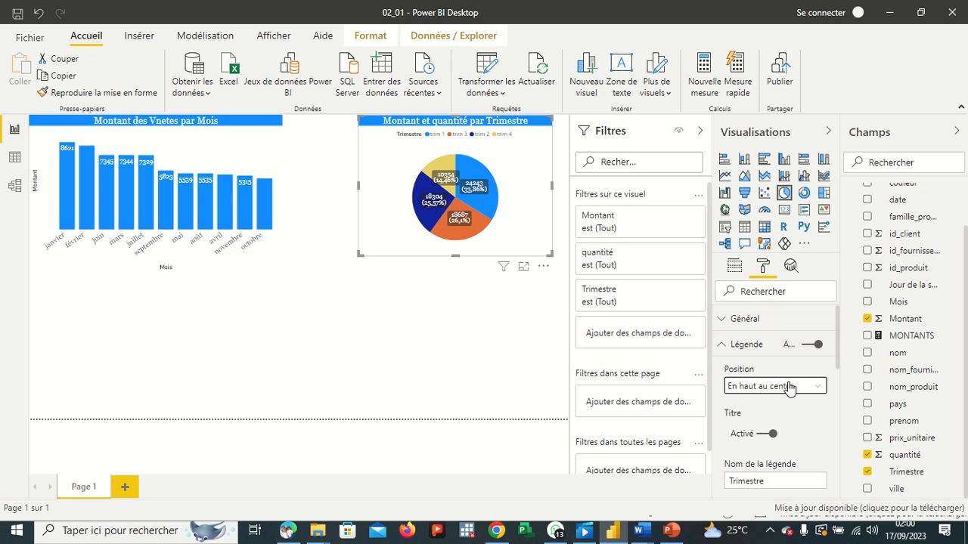
# - Set the colour of the pie chart's legend text to black, trying the theme blue first
pyautogui.scroll(-3, 802, 404)
pyautogui.scroll(-1, 802, 401)
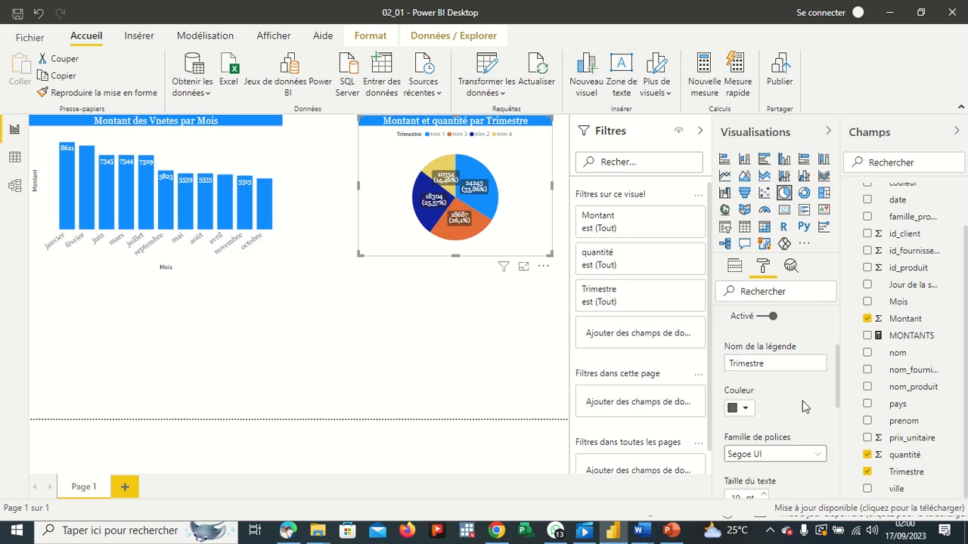
pyautogui.click(783, 357)
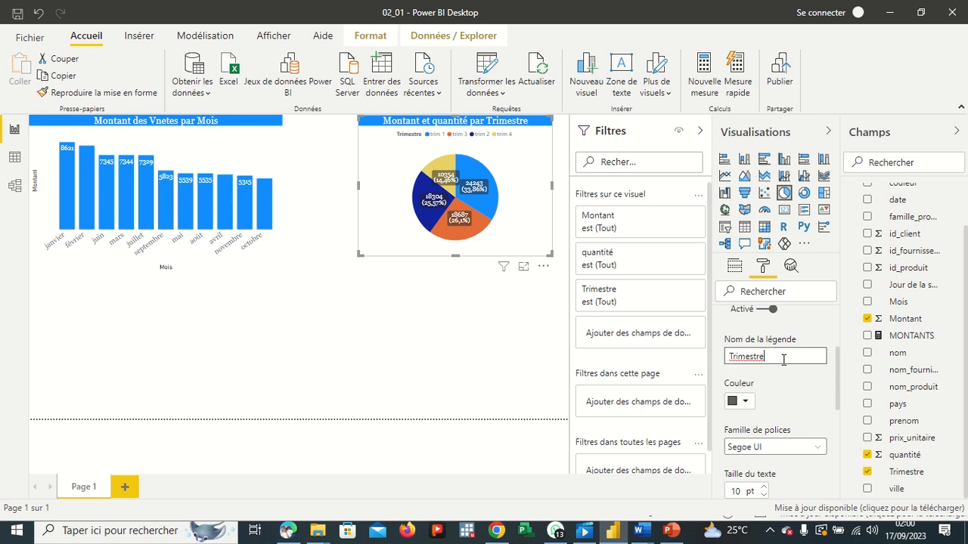
pyautogui.click(747, 401)
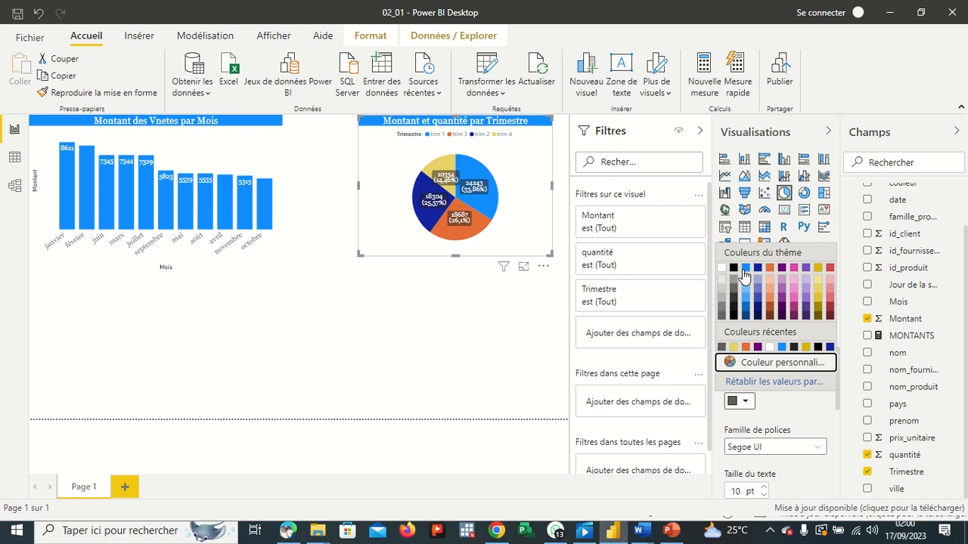
pyautogui.click(745, 269)
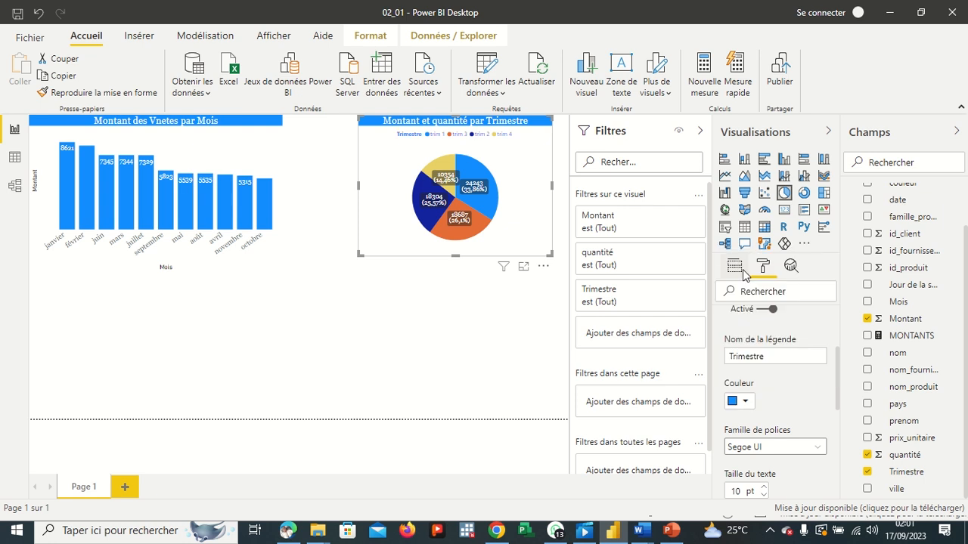
pyautogui.click(753, 406)
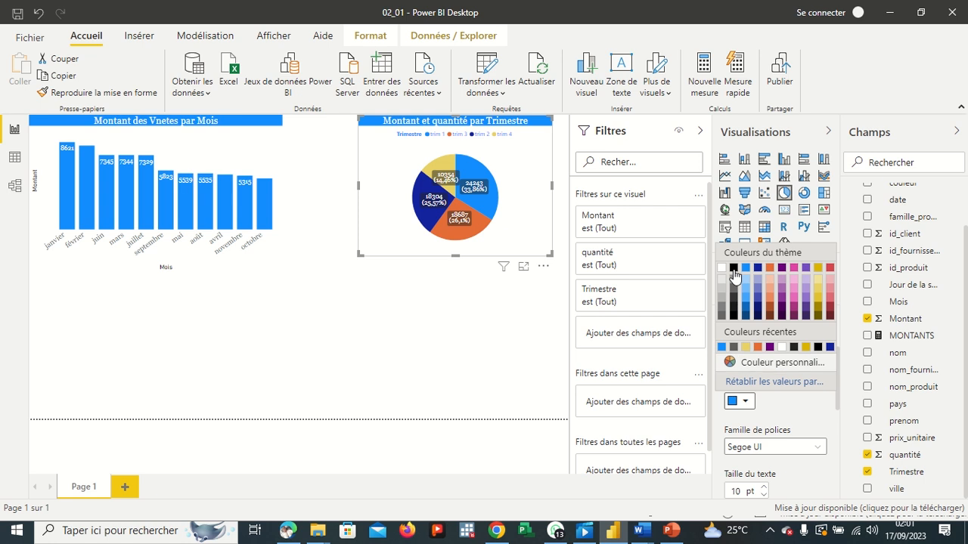
pyautogui.click(734, 271)
# - Change the font family of the pie chart's legend to Georgia
pyautogui.scroll(-1, 777, 383)
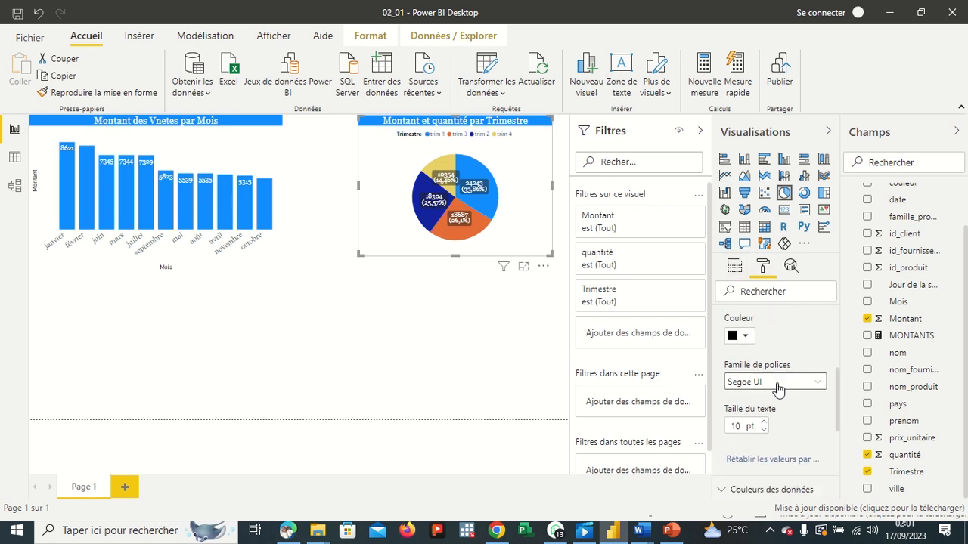
pyautogui.click(788, 383)
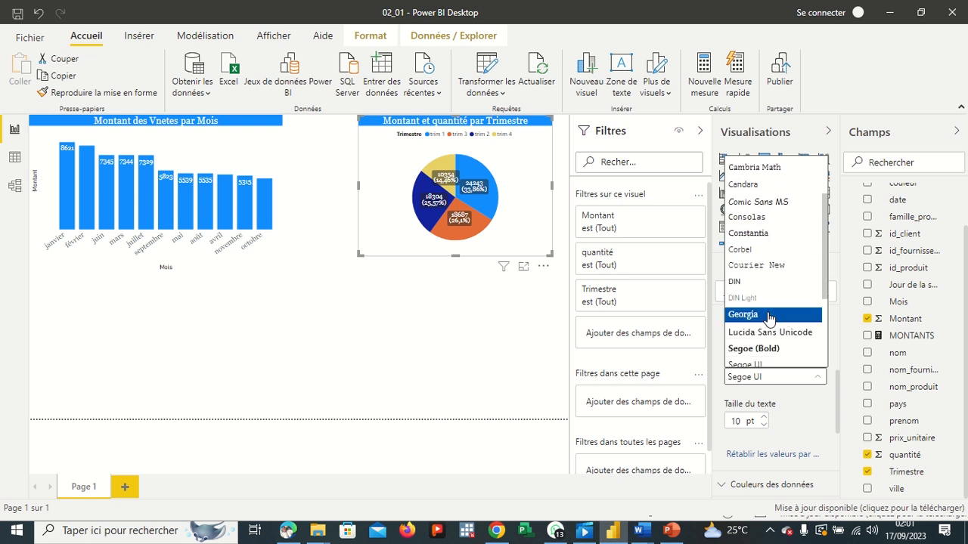
pyautogui.click(773, 317)
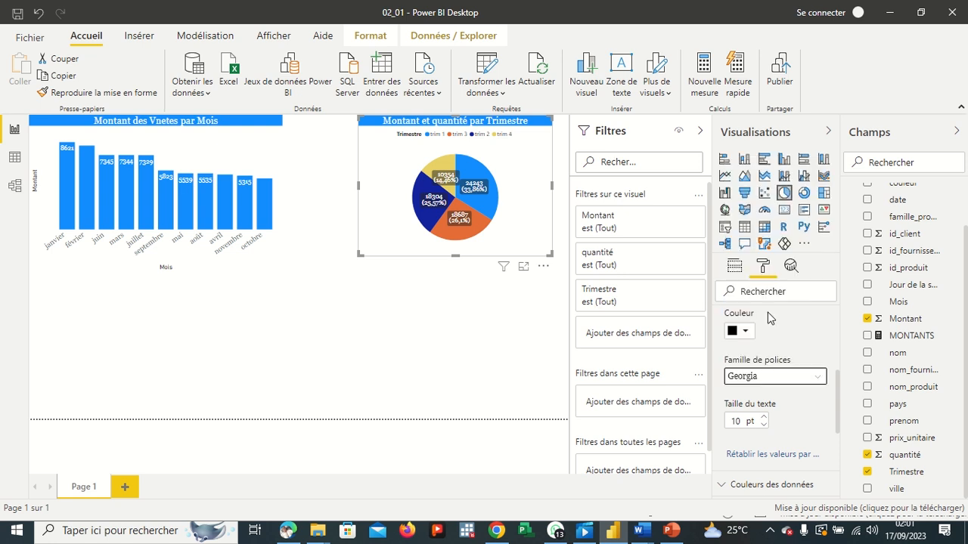
# - Set the text size of the pie chart's legend to 12 pt and collapse the legend settings
pyautogui.click(765, 425)
pyautogui.click(765, 425)
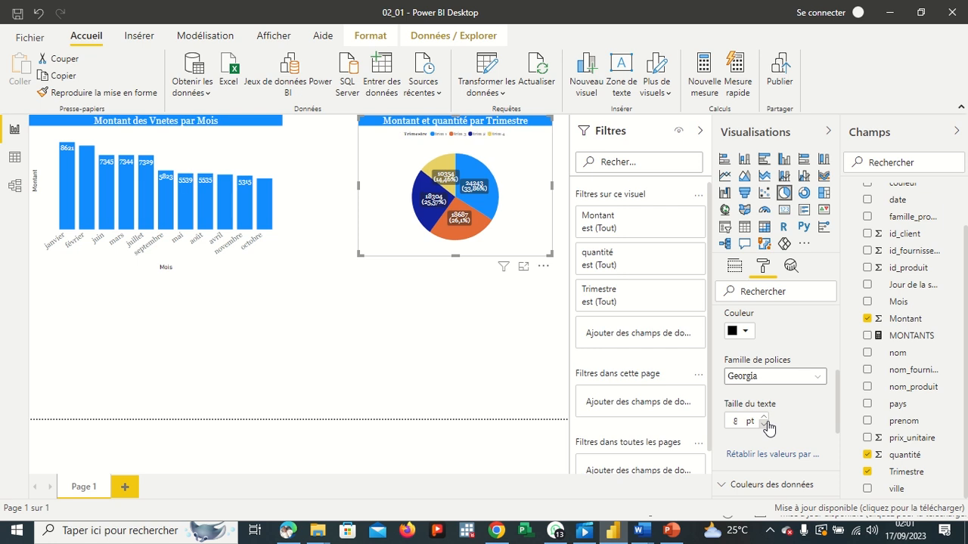
pyautogui.click(765, 418)
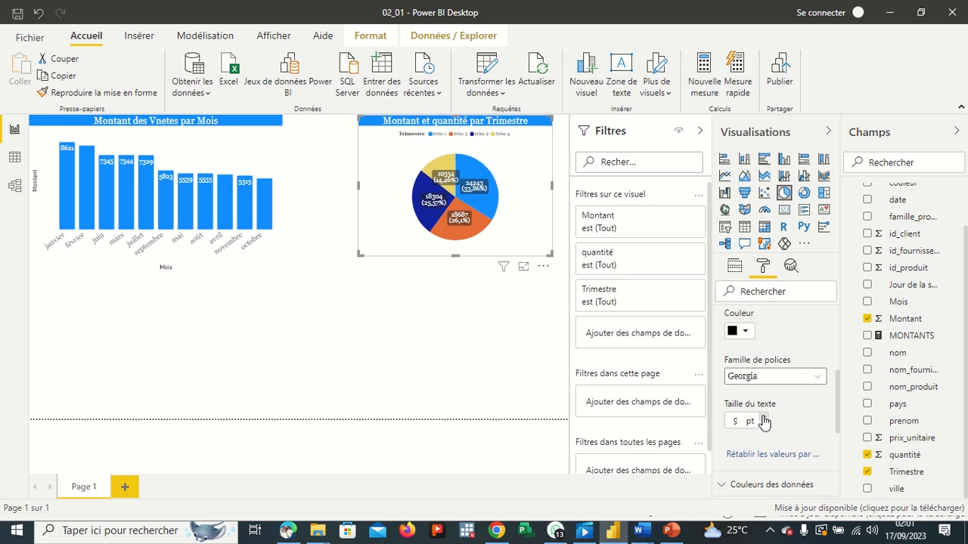
pyautogui.click(764, 418)
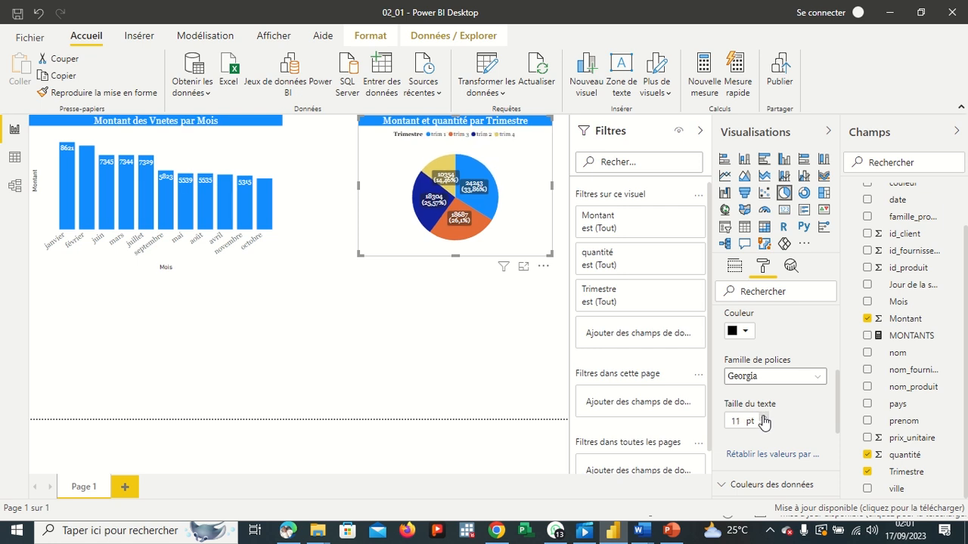
pyautogui.click(764, 418)
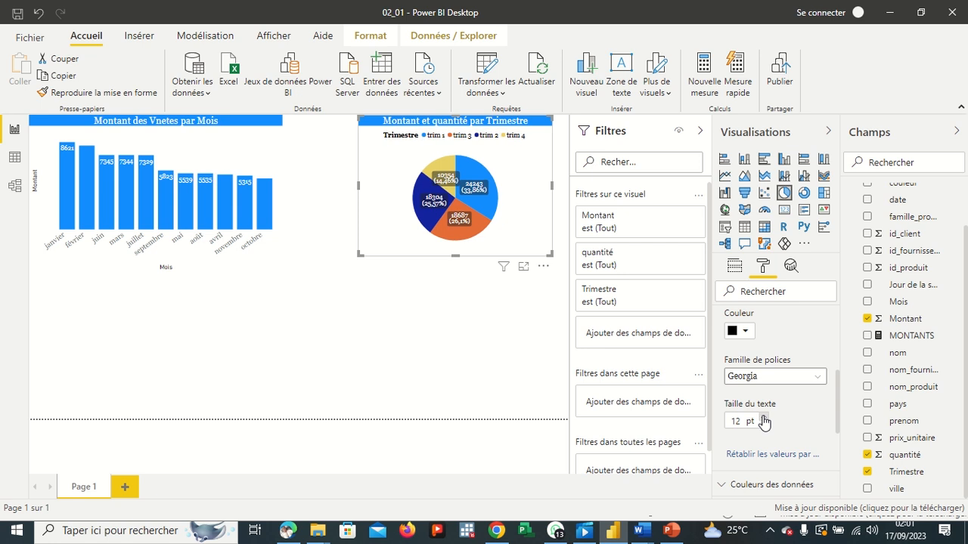
pyautogui.scroll(-3, 797, 427)
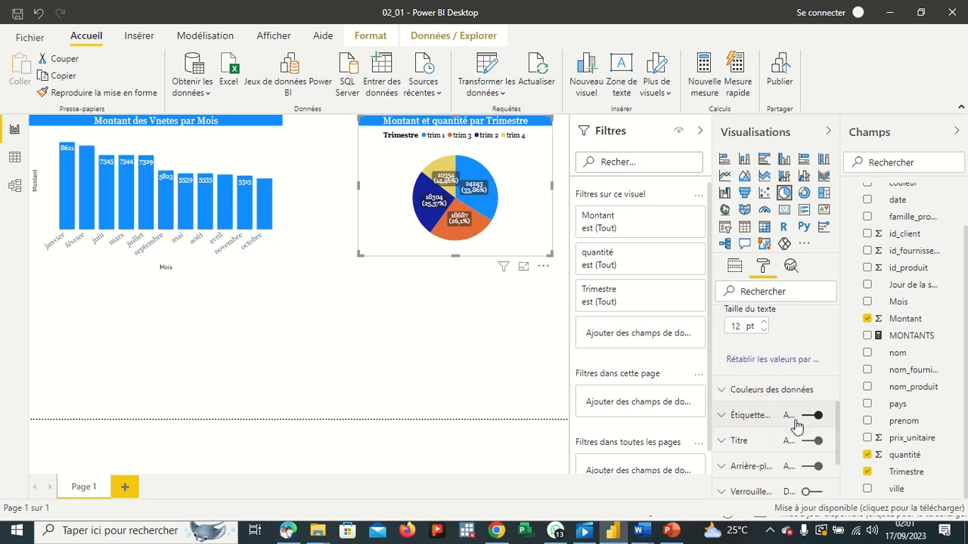
pyautogui.scroll(2, 796, 426)
pyautogui.scroll(4, 795, 426)
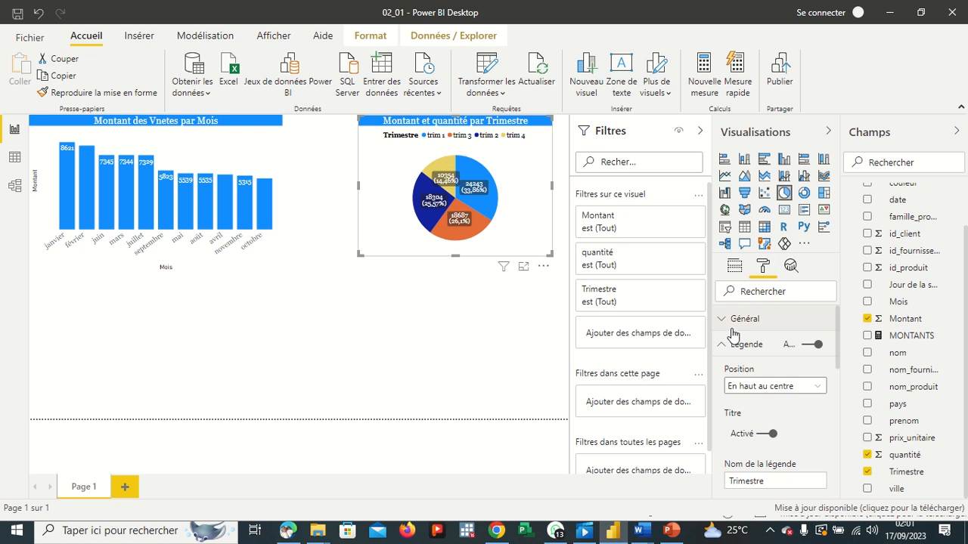
pyautogui.click(723, 345)
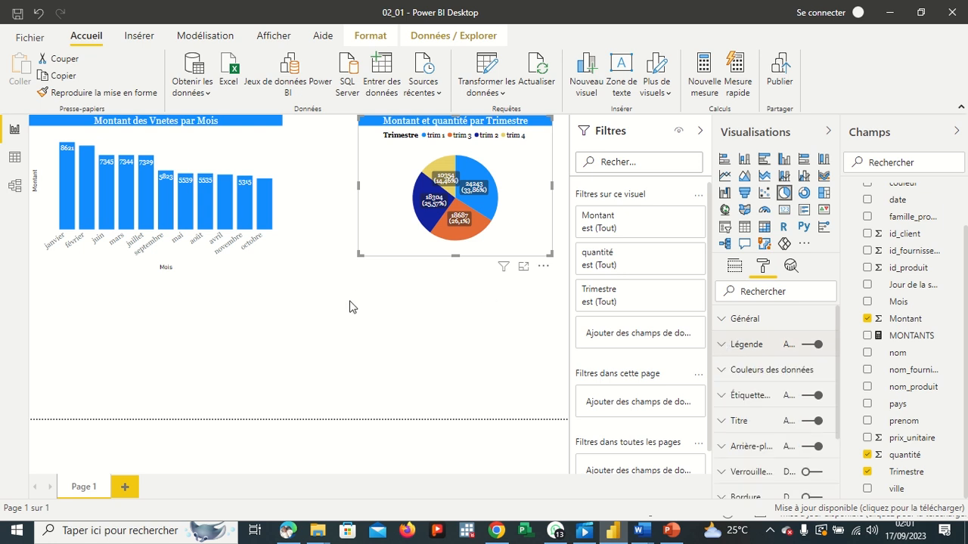